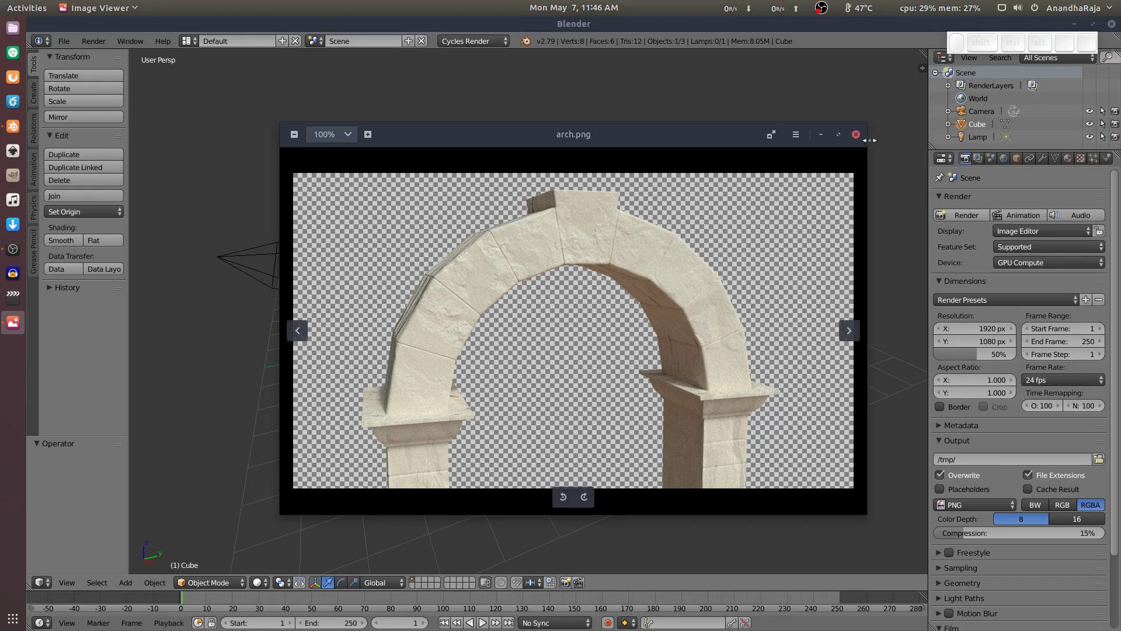
Step: Minimize the Image Viewer showing arch.png so Blender's default scene is visible
left_click(820, 133)
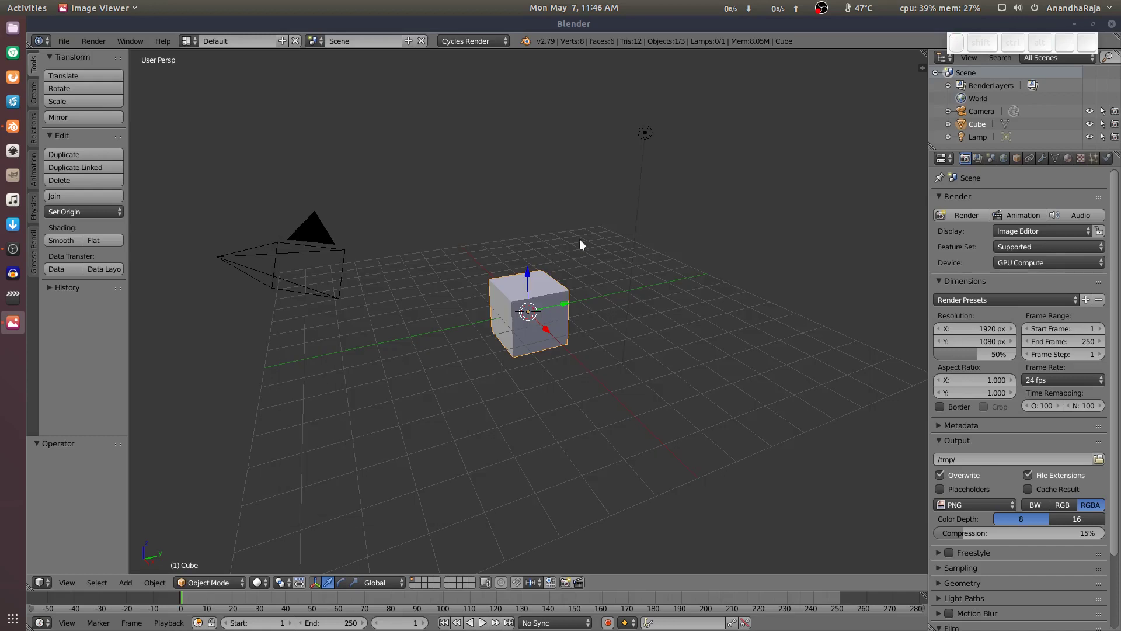
Step: Delete the default cube and add a plane mesh at the origin
left_click(574, 28)
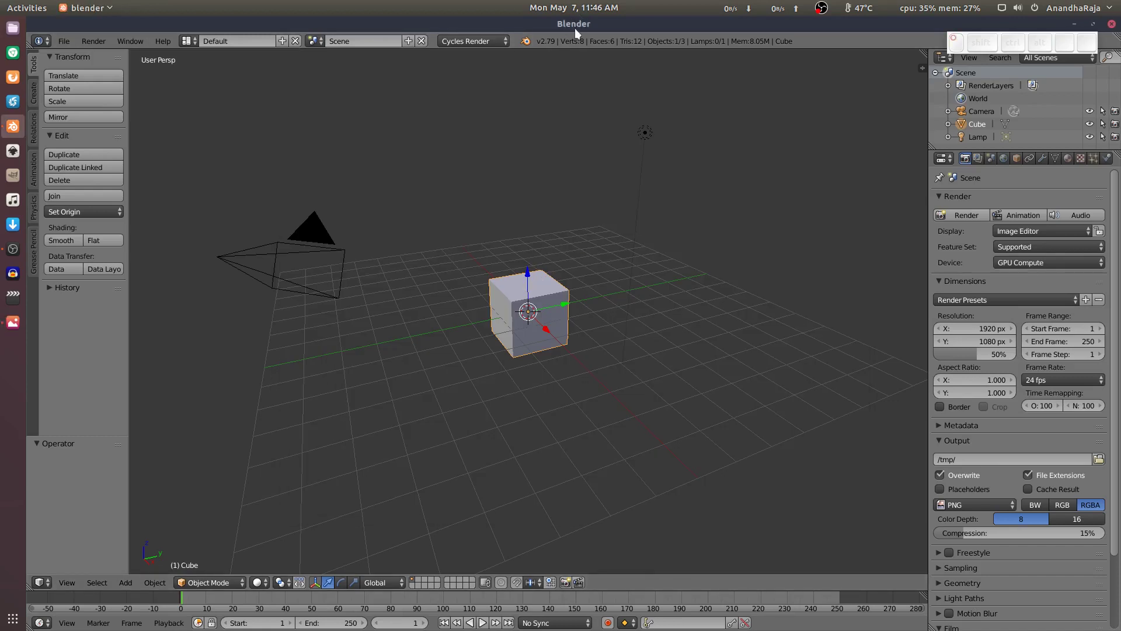
key("x")
left_click(542, 278)
key("shift+a")
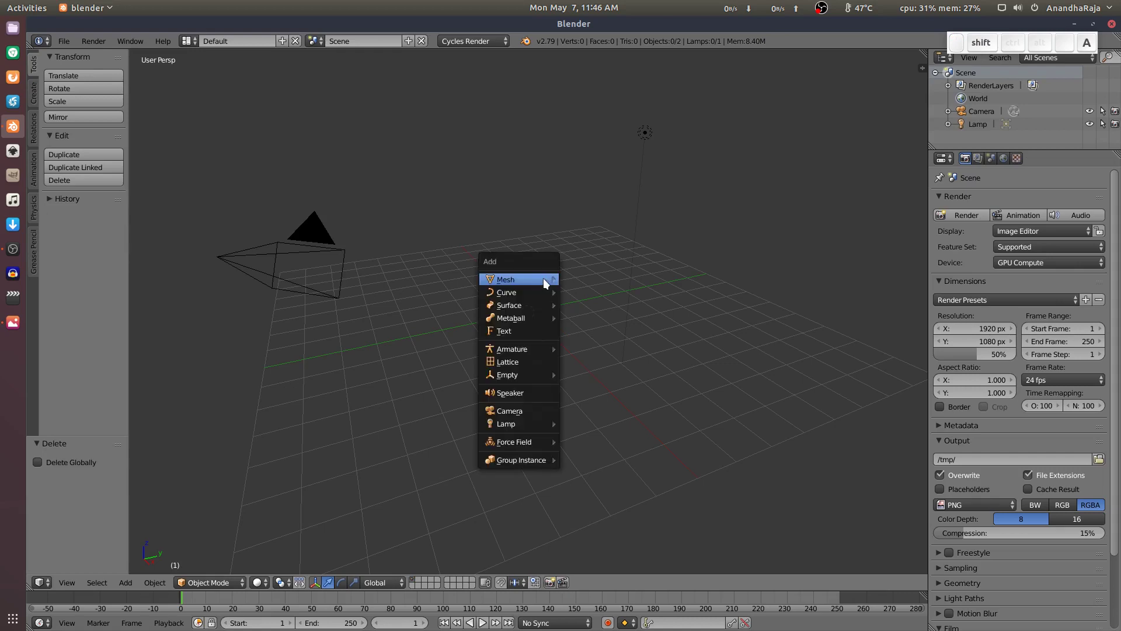
left_click(574, 279)
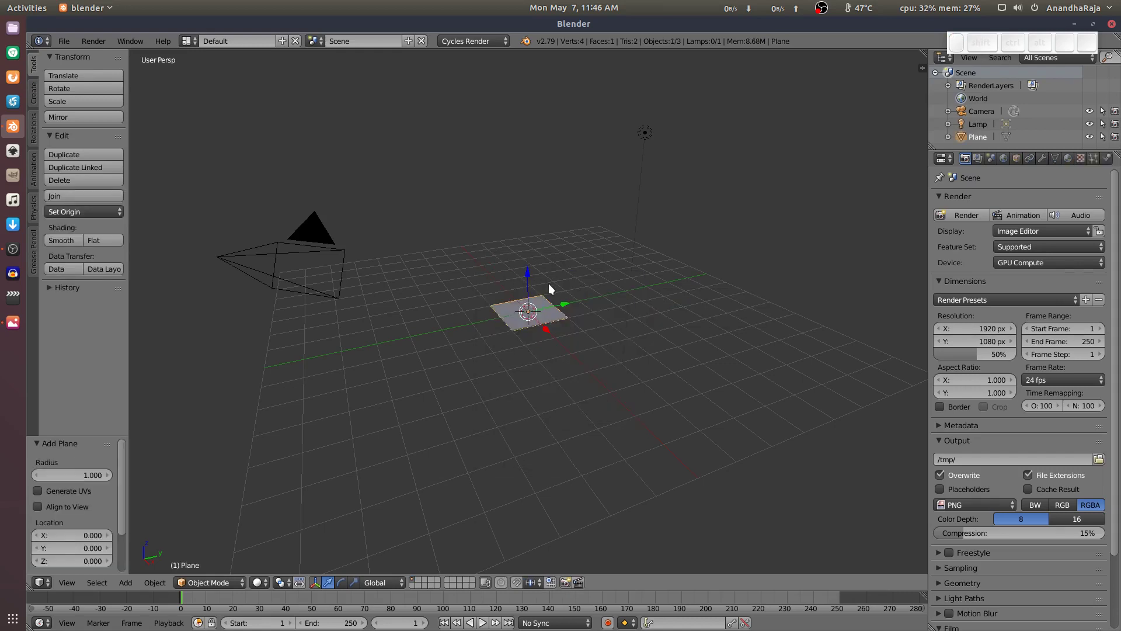
Step: In front view, enter Edit Mode on the plane, try a Spin, then undo it
key("KP_1")
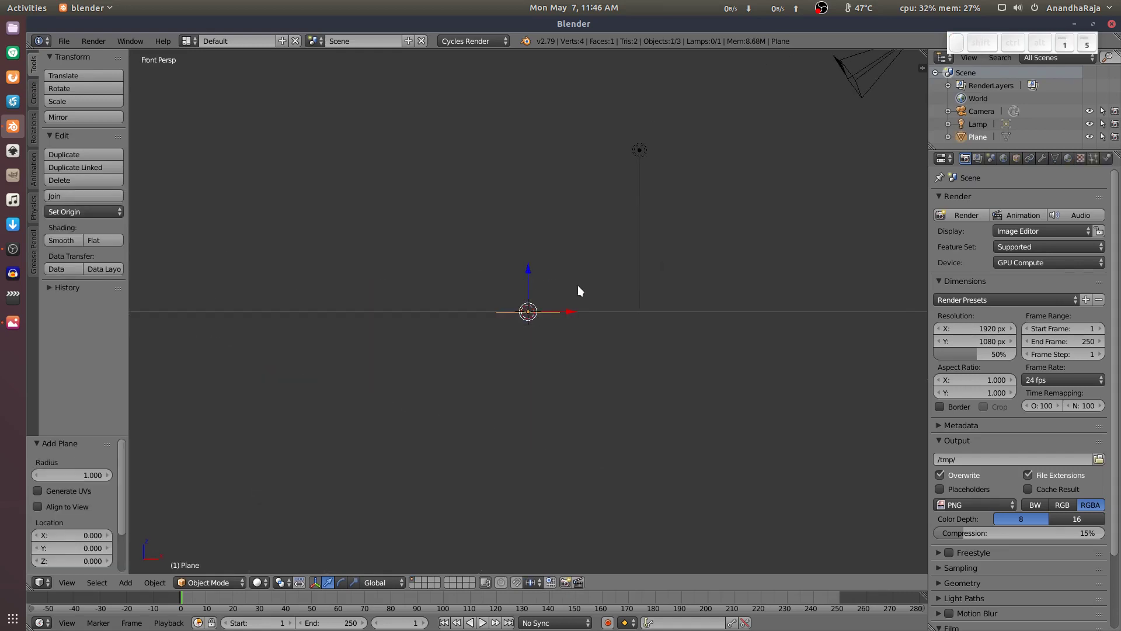
middle_click_drag(667, 269, 557, 272, "shift")
key("Tab")
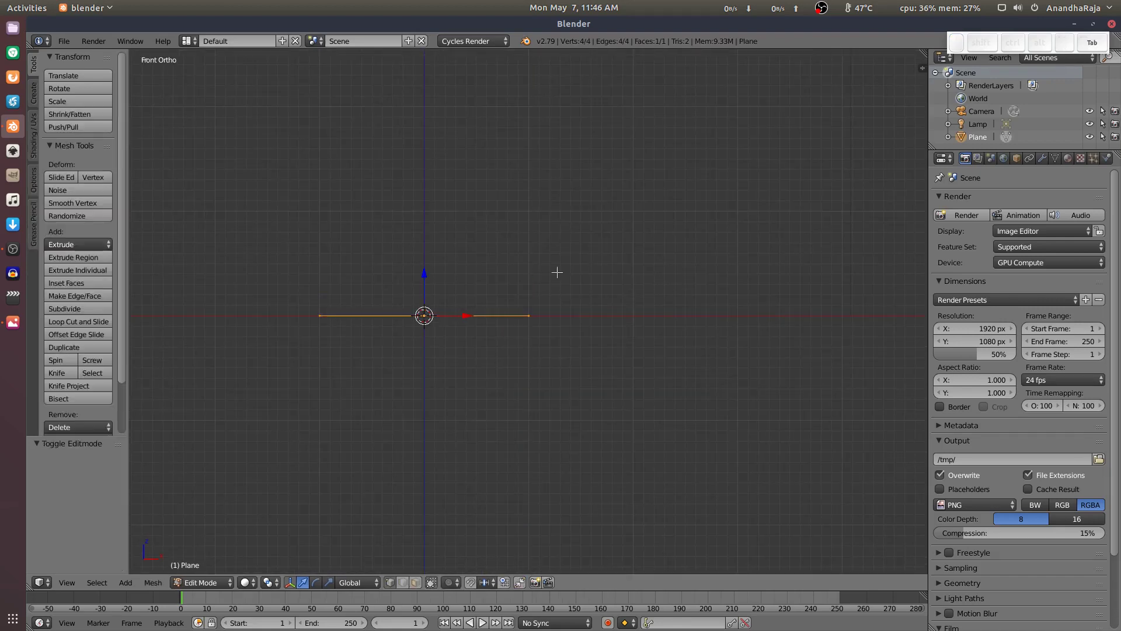
left_click(61, 359)
middle_click_drag(553, 282, 503, 329)
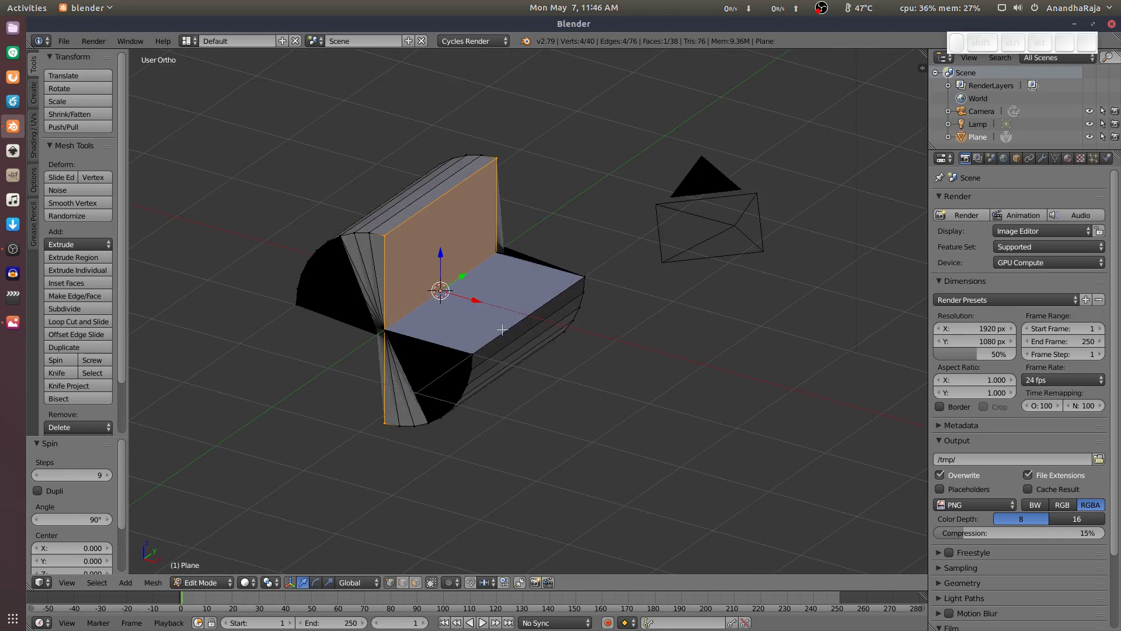
key("KP_1")
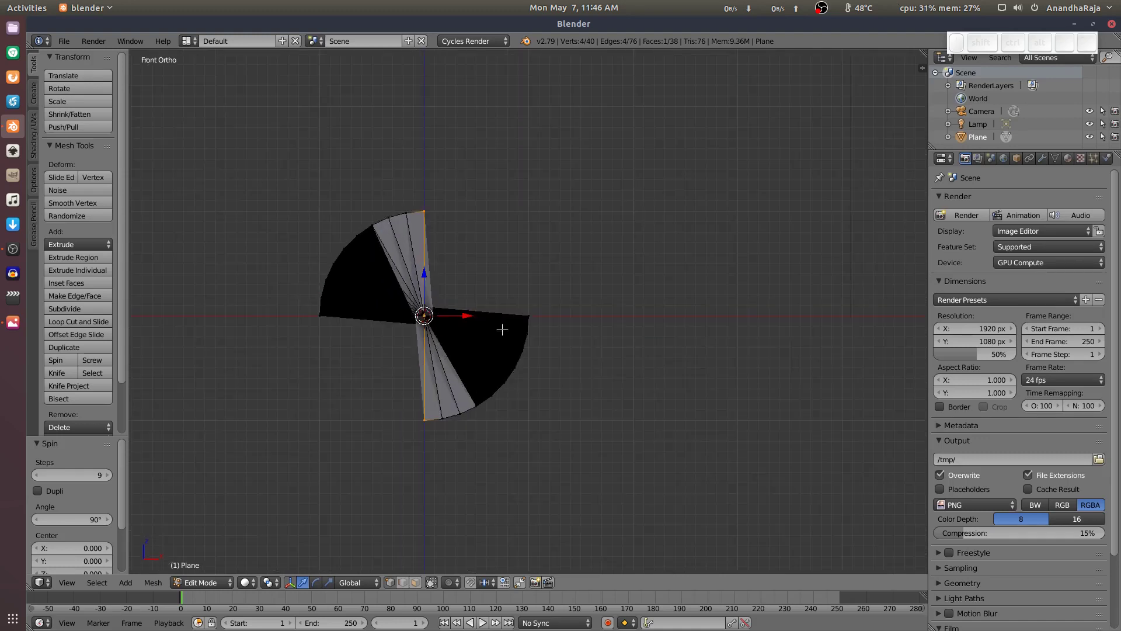
key("ctrl+z")
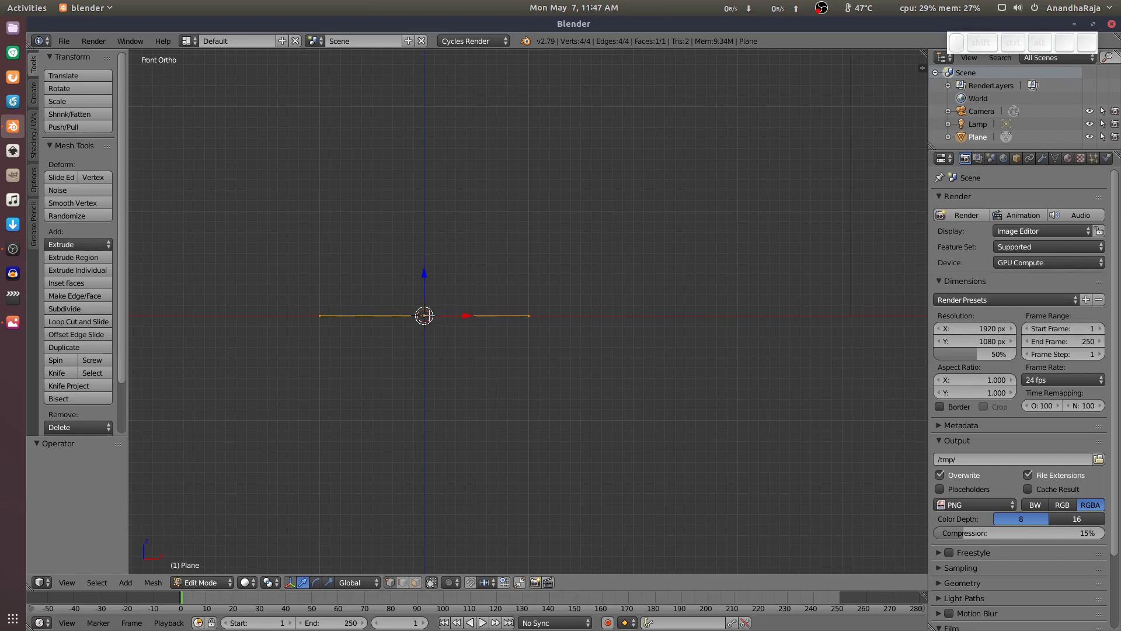
Step: Place the 3D cursor right of the plane on the horizontal axis, sketching then clearing an annotation
left_click(739, 316)
mouse_move(425, 309)
left_mouse_down()
mouse_move(448, 242)
mouse_move(524, 178)
mouse_move(572, 163)
mouse_move(748, 161)
mouse_move(825, 184)
mouse_move(894, 230)
mouse_move(918, 363)
mouse_move(864, 487)
mouse_move(701, 547)
mouse_move(448, 504)
mouse_move(414, 370)
mouse_move(425, 318)
left_mouse_up()
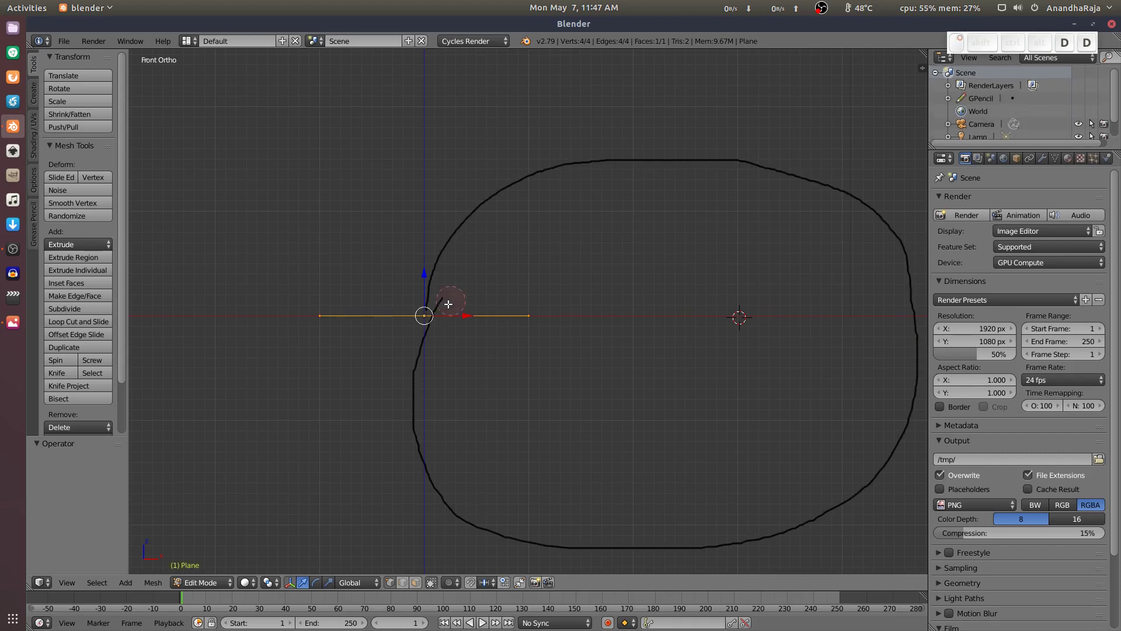
key("ctrl+z")
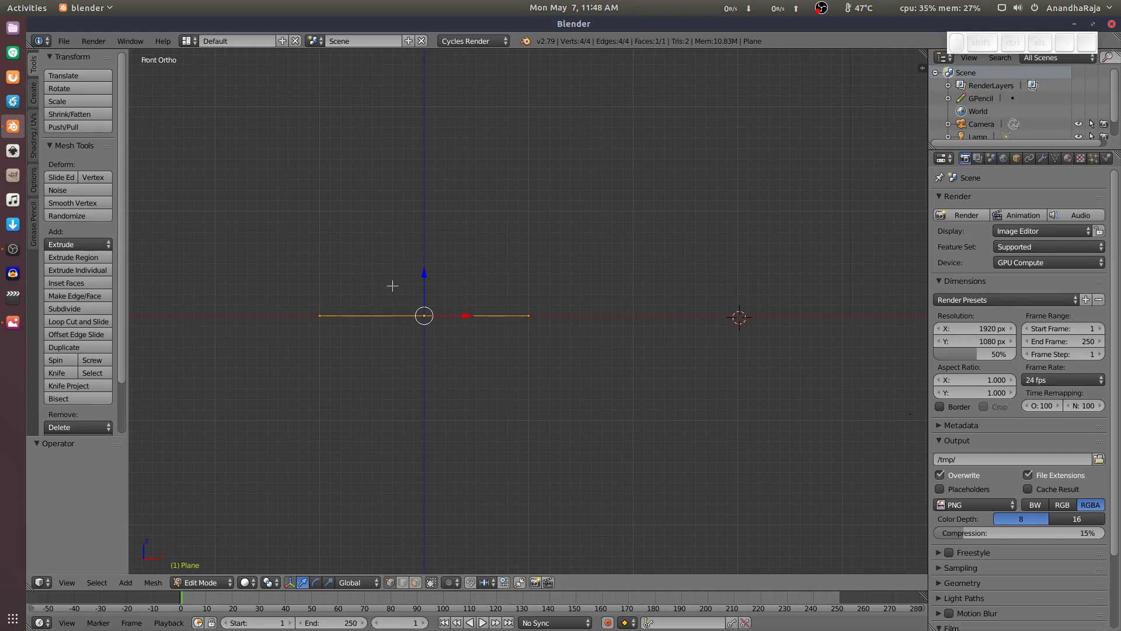
Step: Spin the plane's edge 90° in 9 segments around the 3D cursor, then zoom out
left_click(54, 360)
scroll(714, 174, "down", 2)
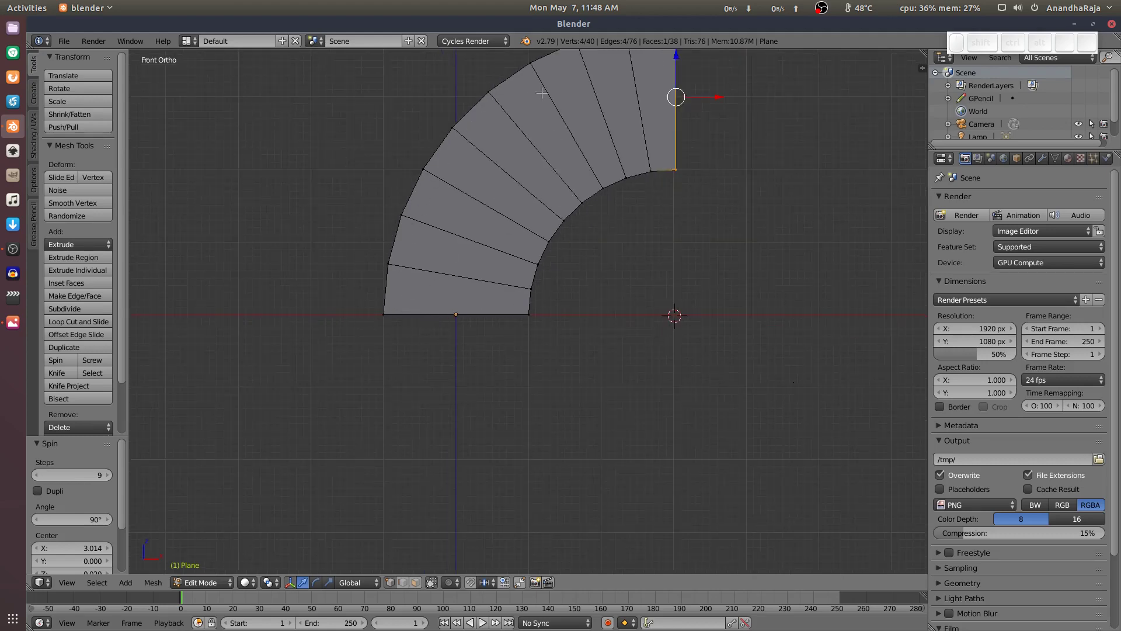
scroll(730, 199, "down", 1)
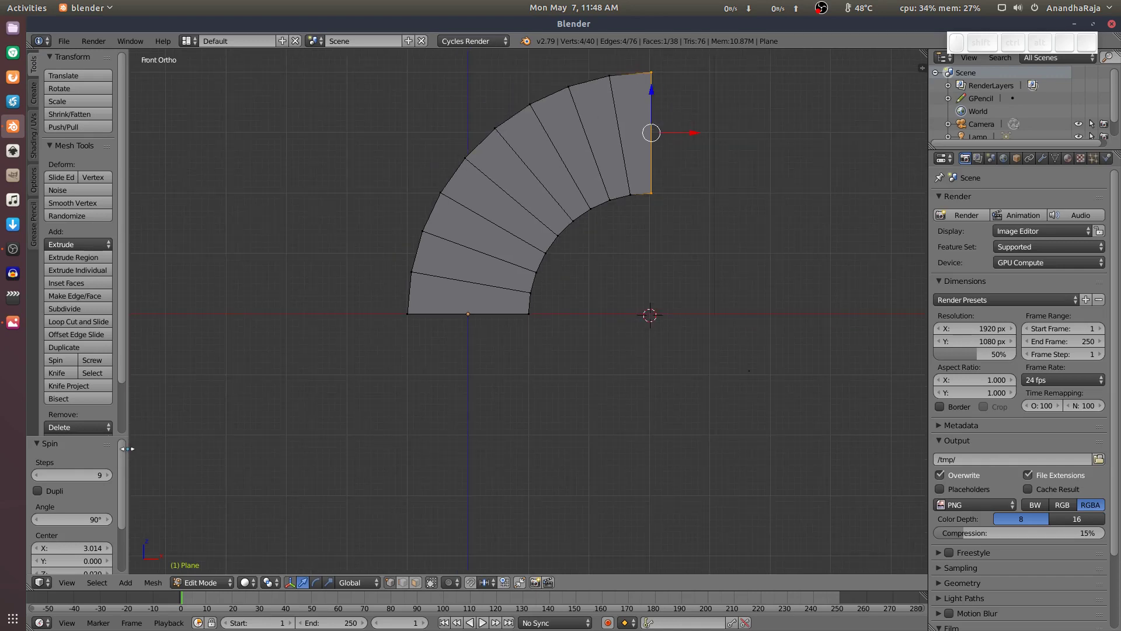
left_click_drag(129, 449, 129, 196)
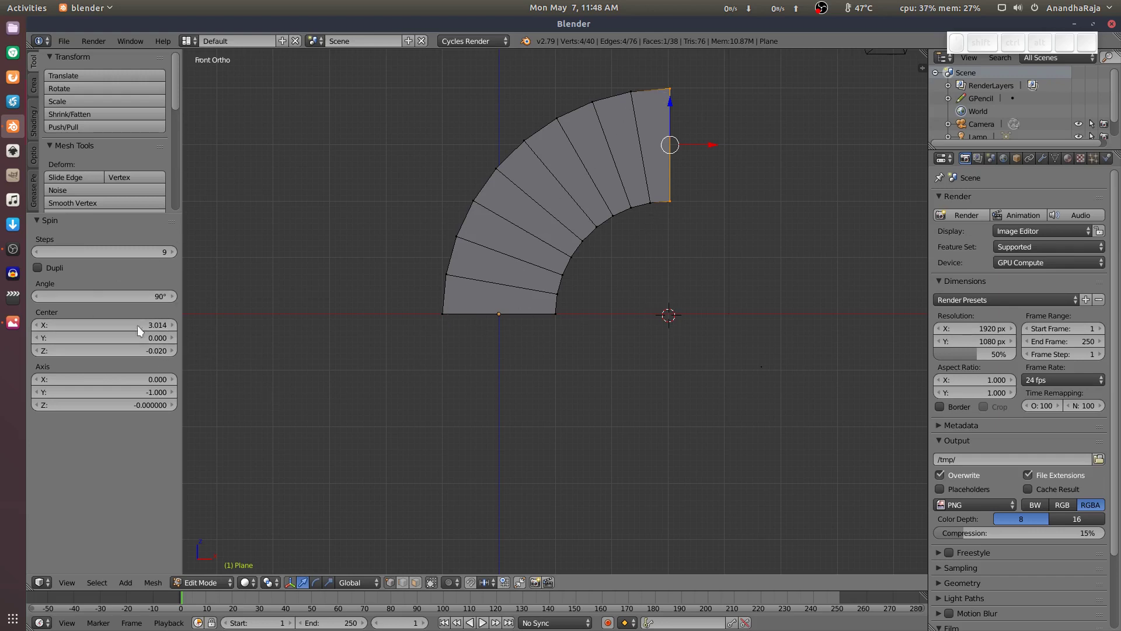
Step: Set the Spin angle to 180°, then to 360° for a full ring
left_click(103, 295)
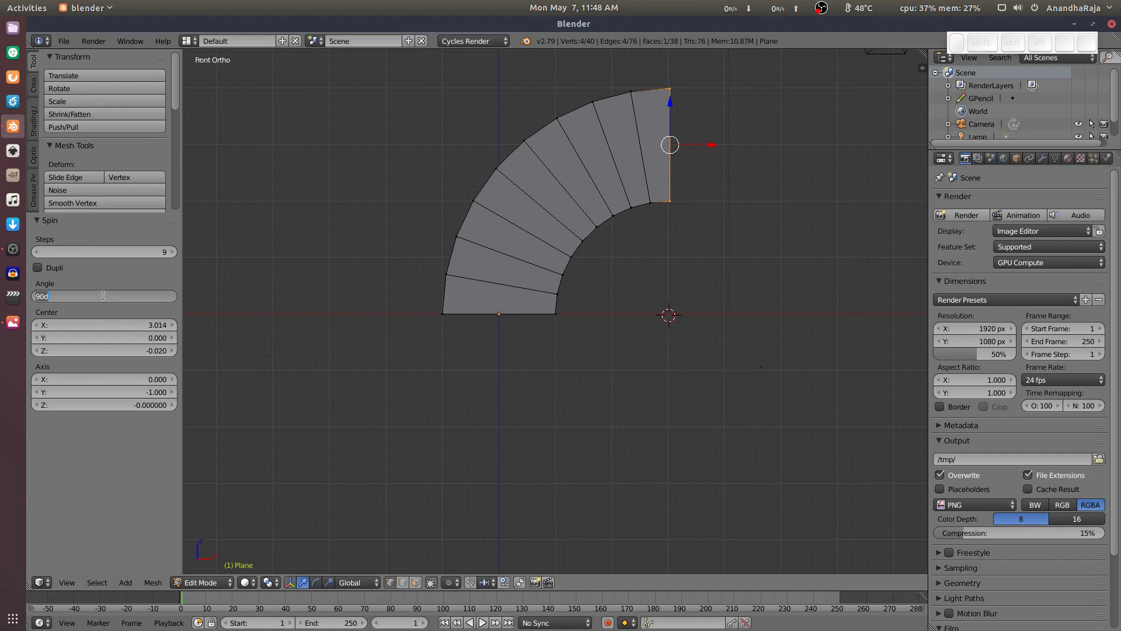
type("180")
key("Return")
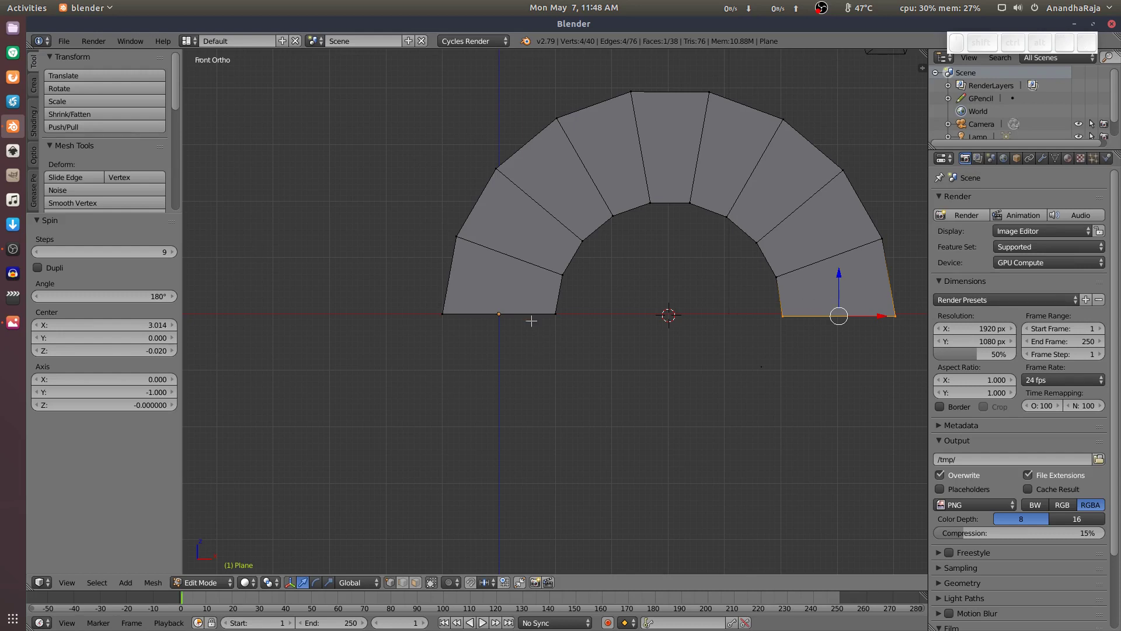
left_click(89, 290)
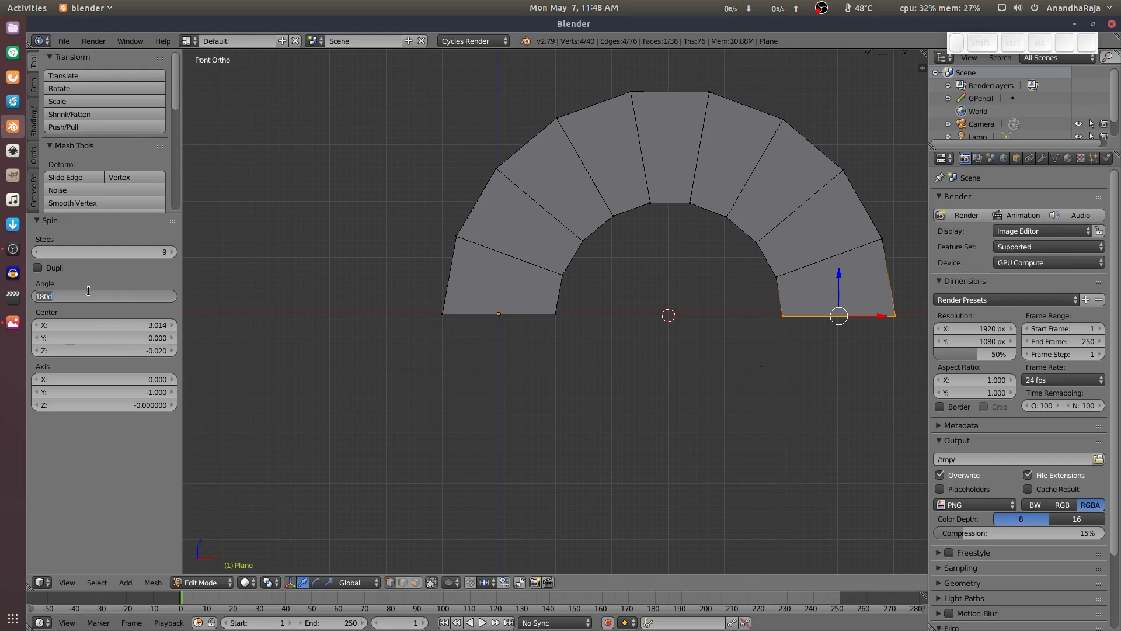
type("360")
key("Return")
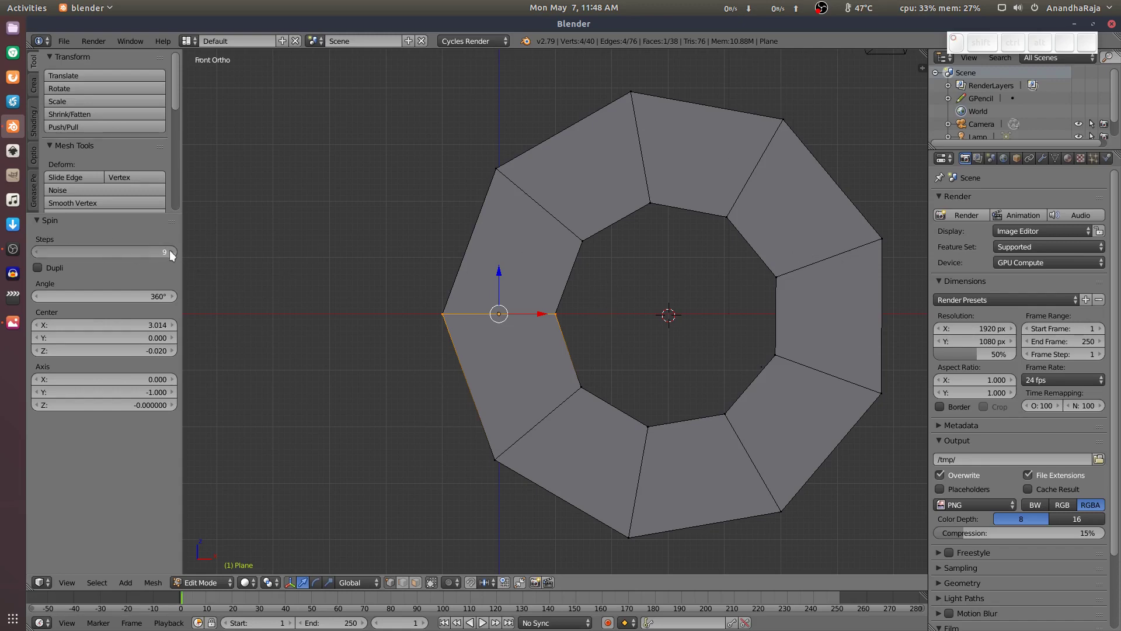
Step: Set the Spin to 9 steps and 180° for a nine-segment semicircular arch
left_click_drag(169, 253, 242, 247)
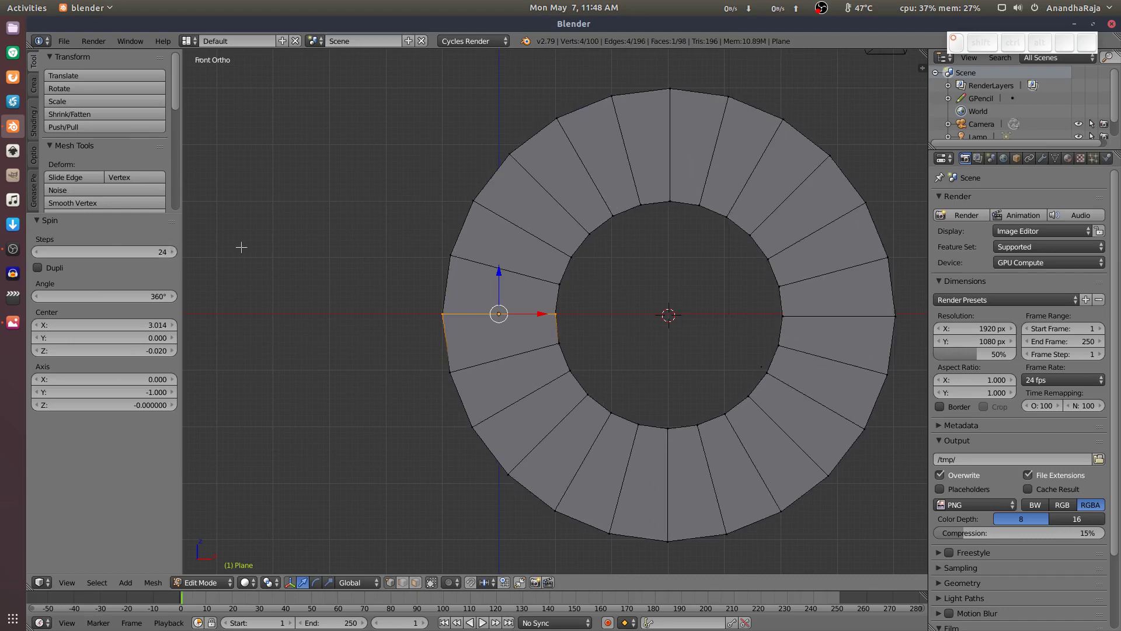
left_click(173, 252)
left_click(173, 253)
left_click(173, 252)
left_click(174, 253)
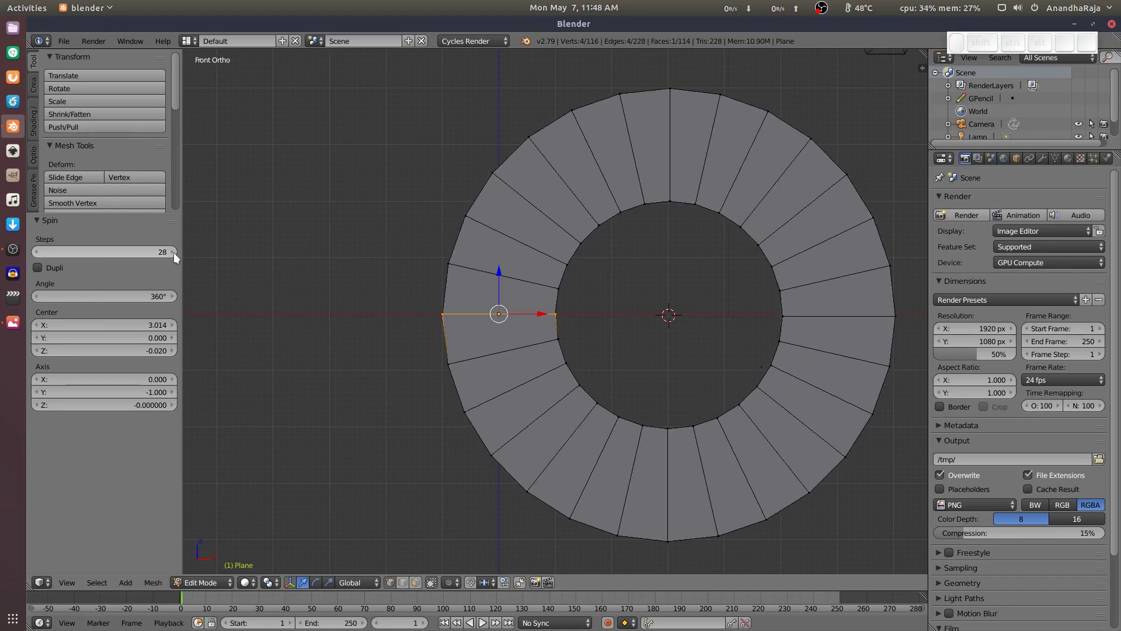
left_click(131, 252)
type("9")
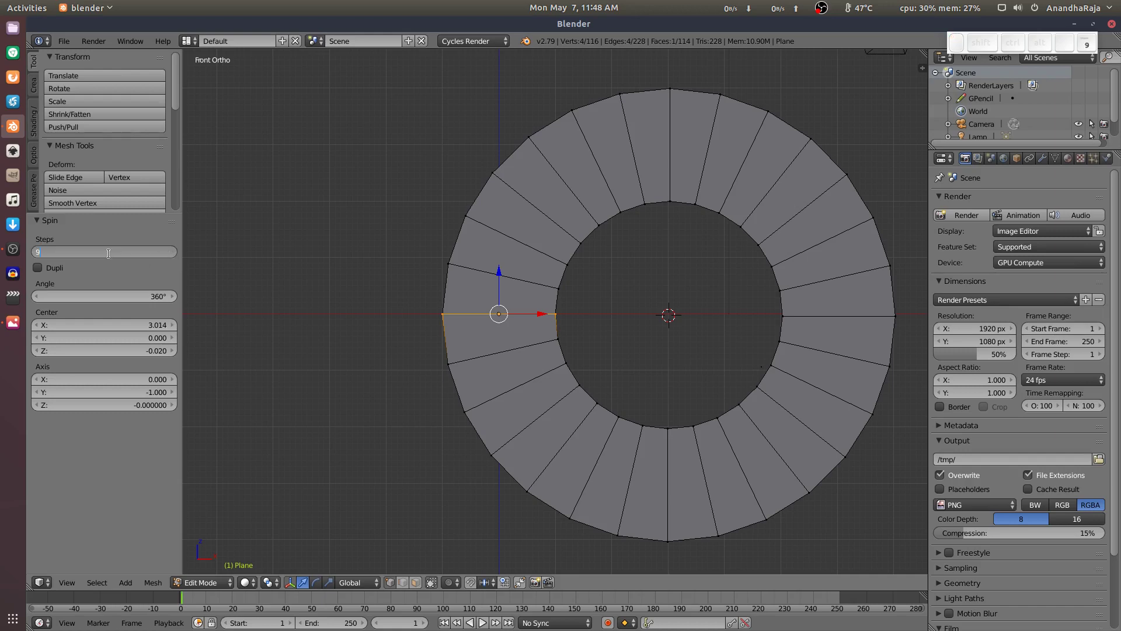
key("Return")
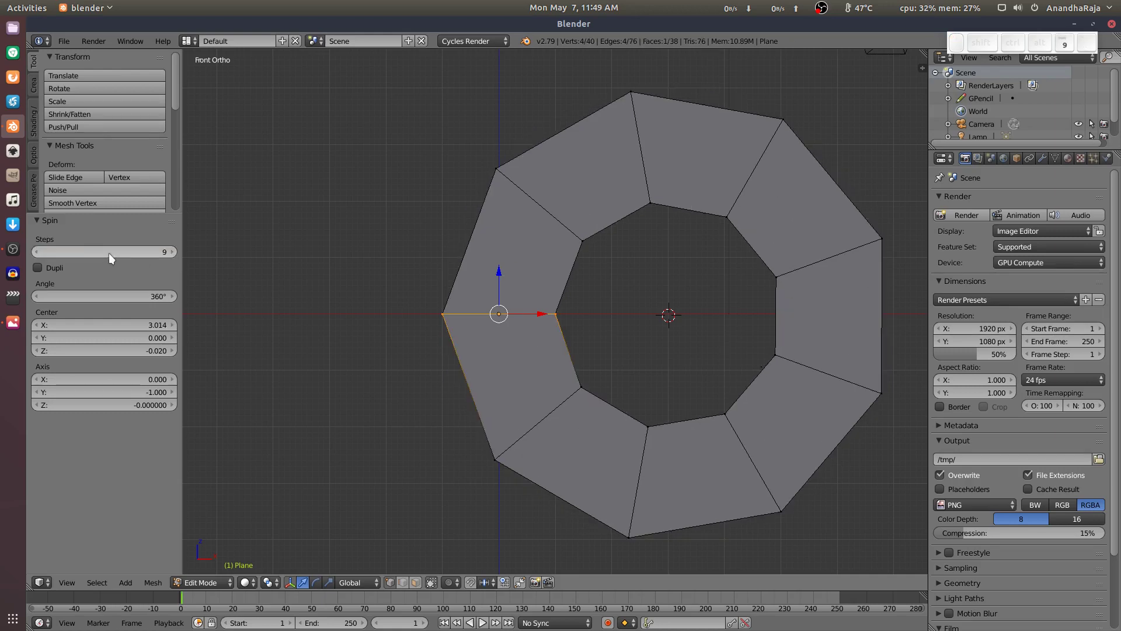
left_click(70, 295)
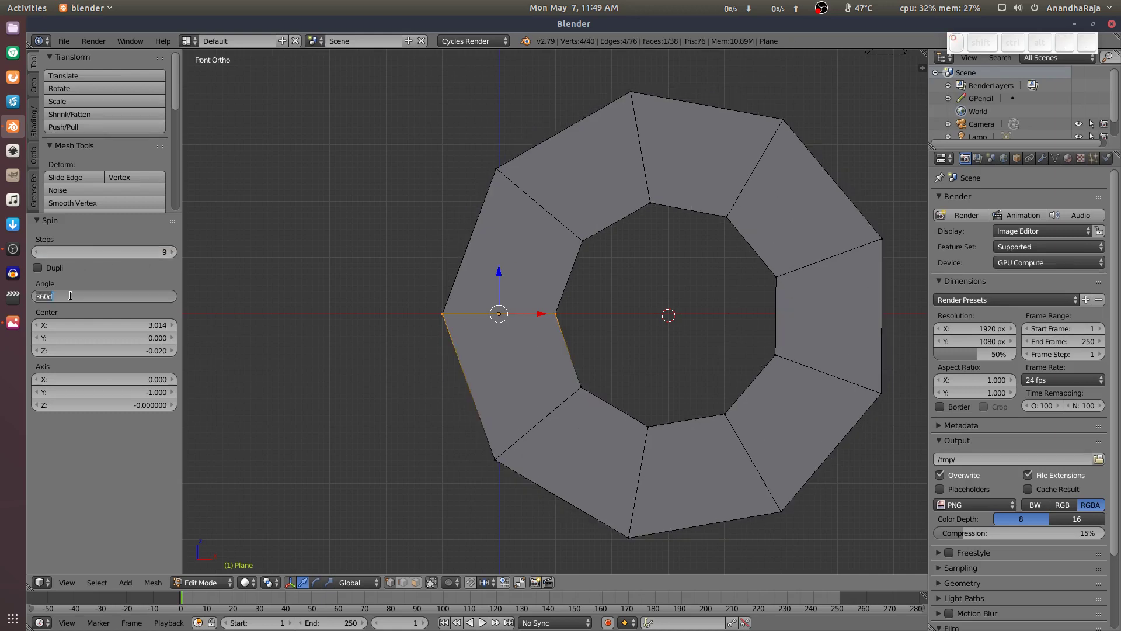
type("180")
key("Return")
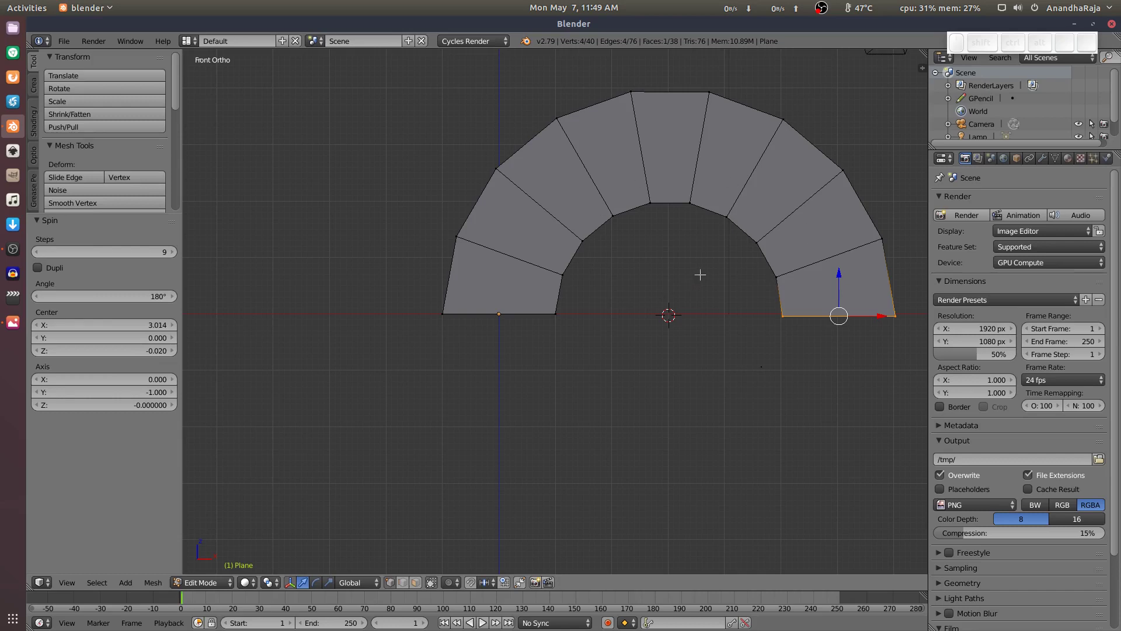
Step: Delete the half ring and add a Bolt mesh, viewed from the top
key("Tab")
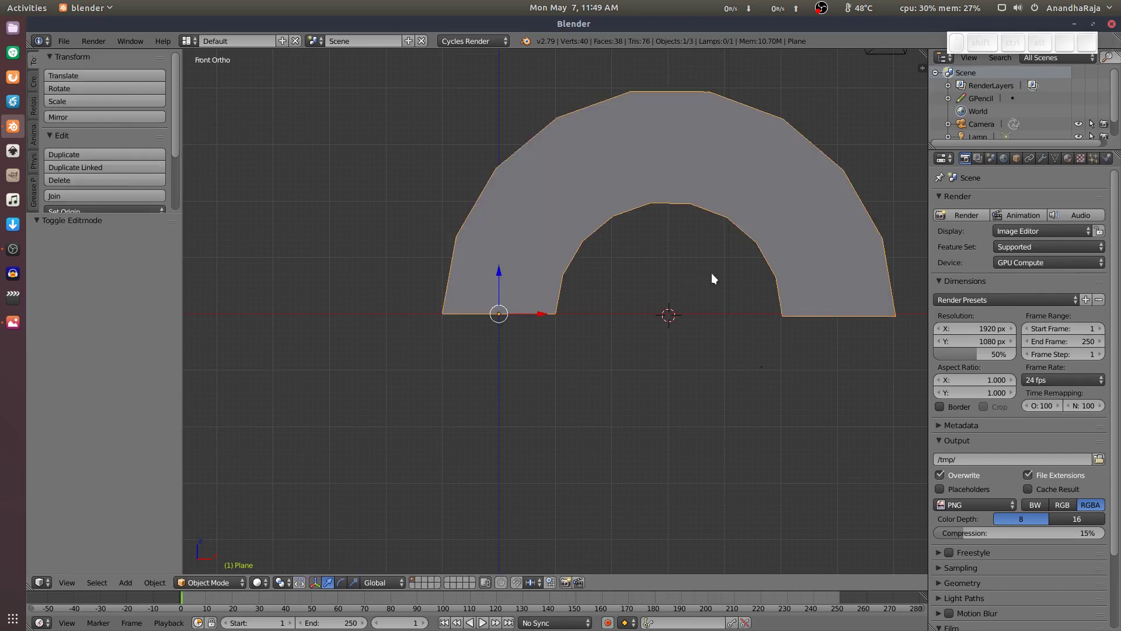
key("Delete")
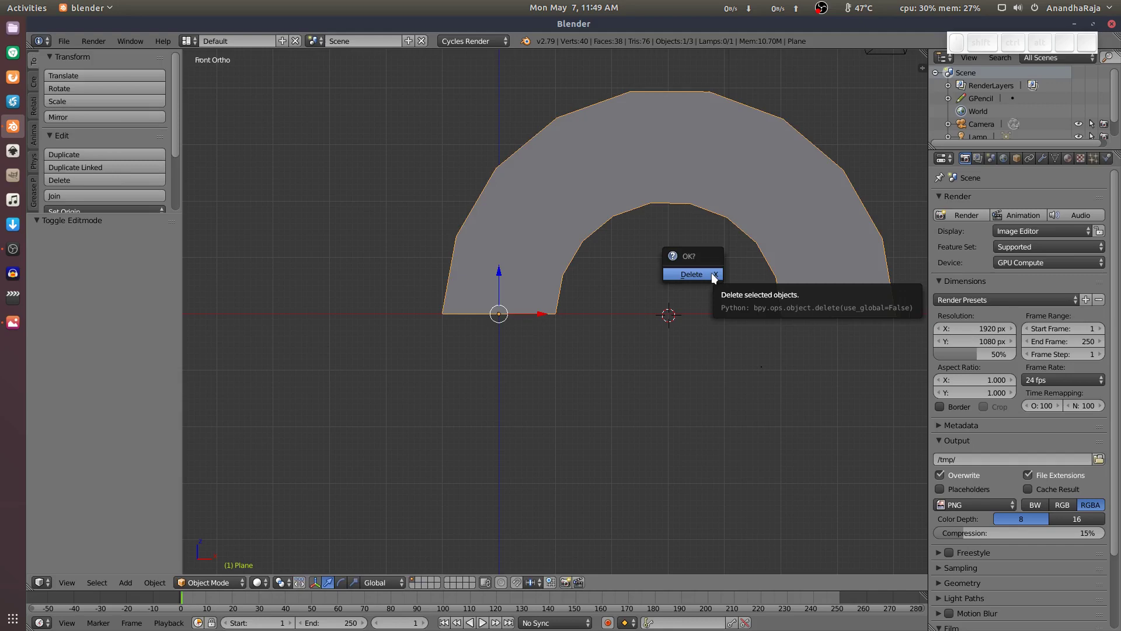
left_click(711, 272)
key("shift+a")
left_click(760, 404)
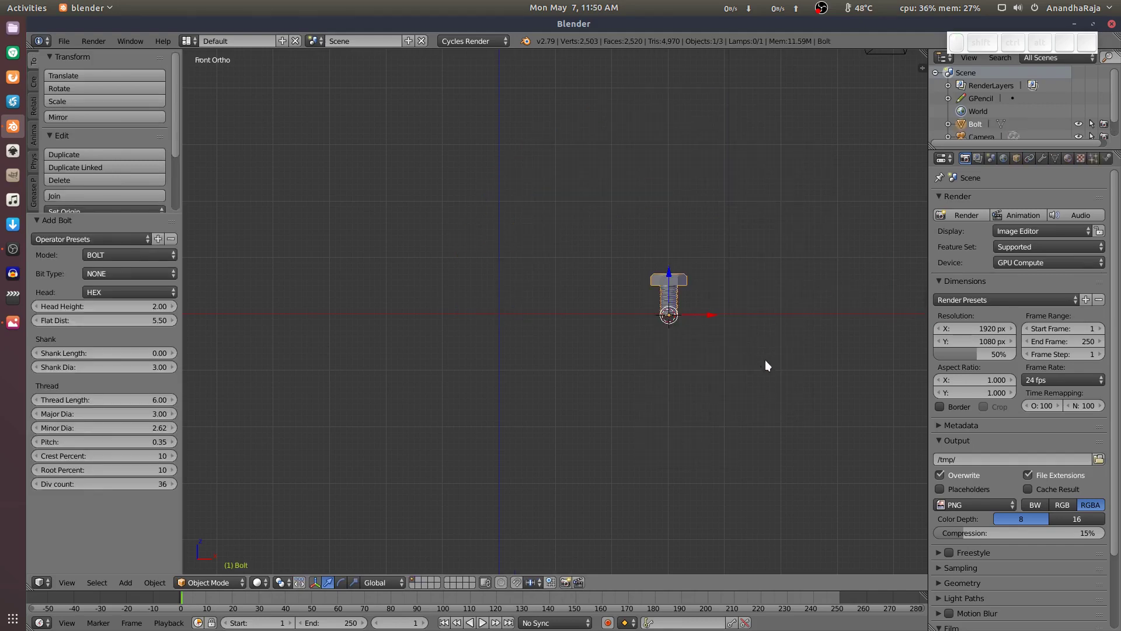
scroll(762, 356, "up", 3)
key("7")
scroll(776, 344, "up", 1)
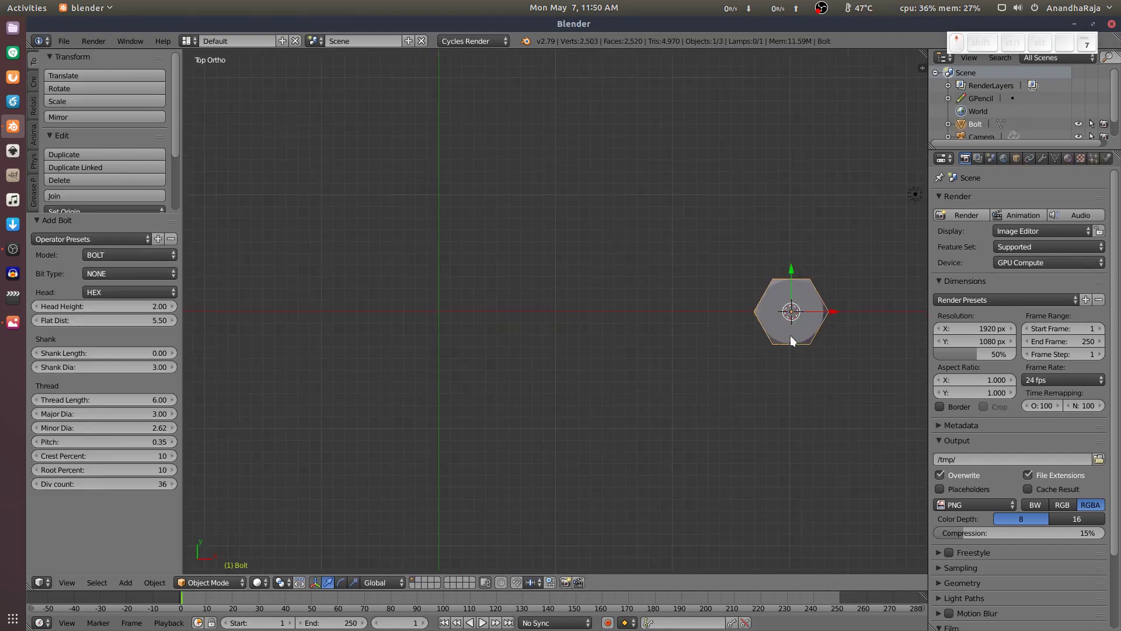
scroll(790, 335, "up", 1)
middle_click_drag(843, 310, 642, 327, "shift")
Step: Scale the bolt to 0.241 and move it along X to -1.314
key("s")
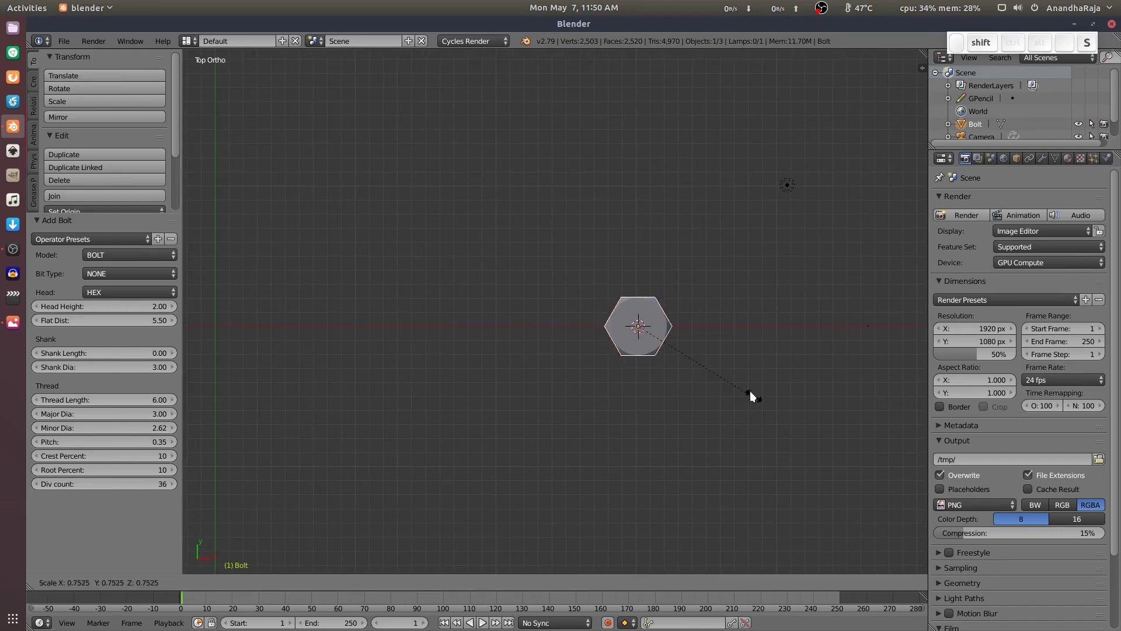
left_click(682, 322)
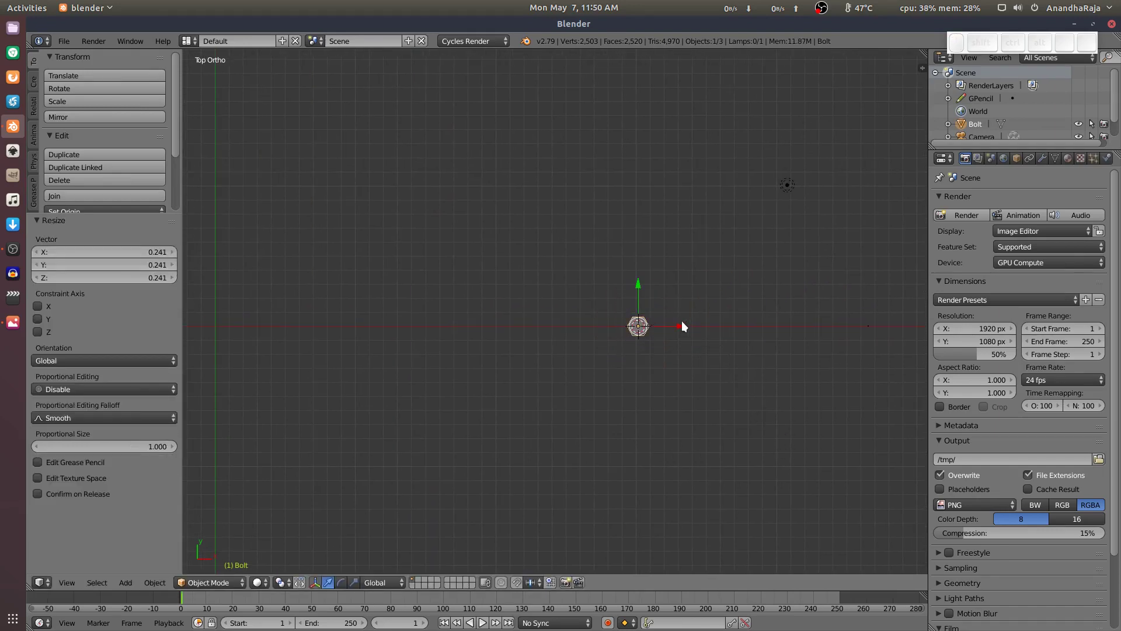
key("g")
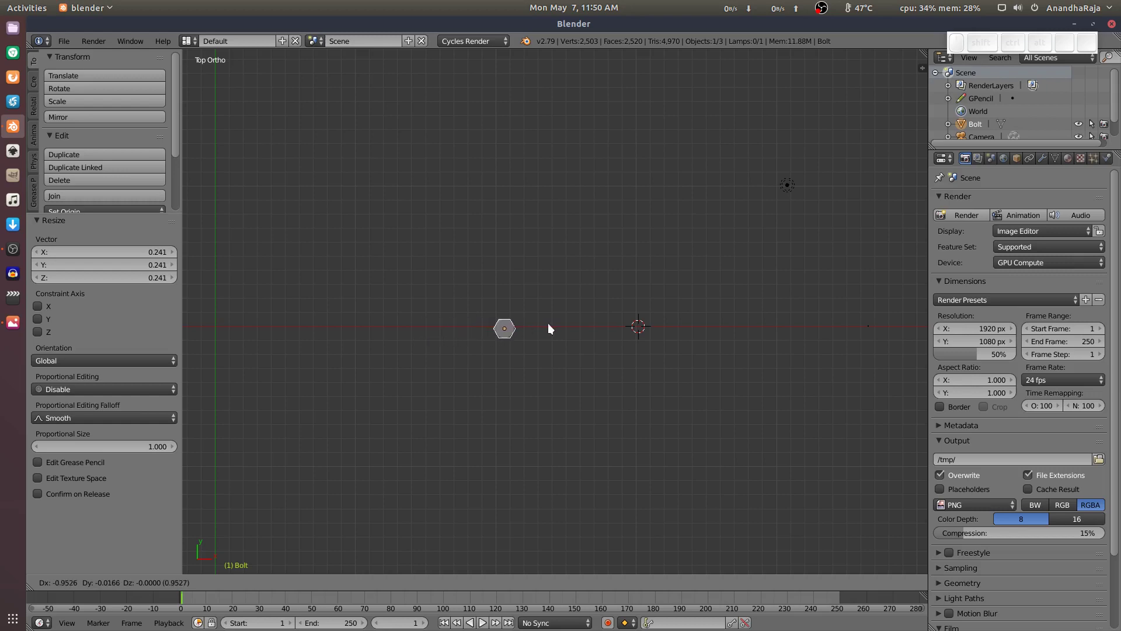
key("x")
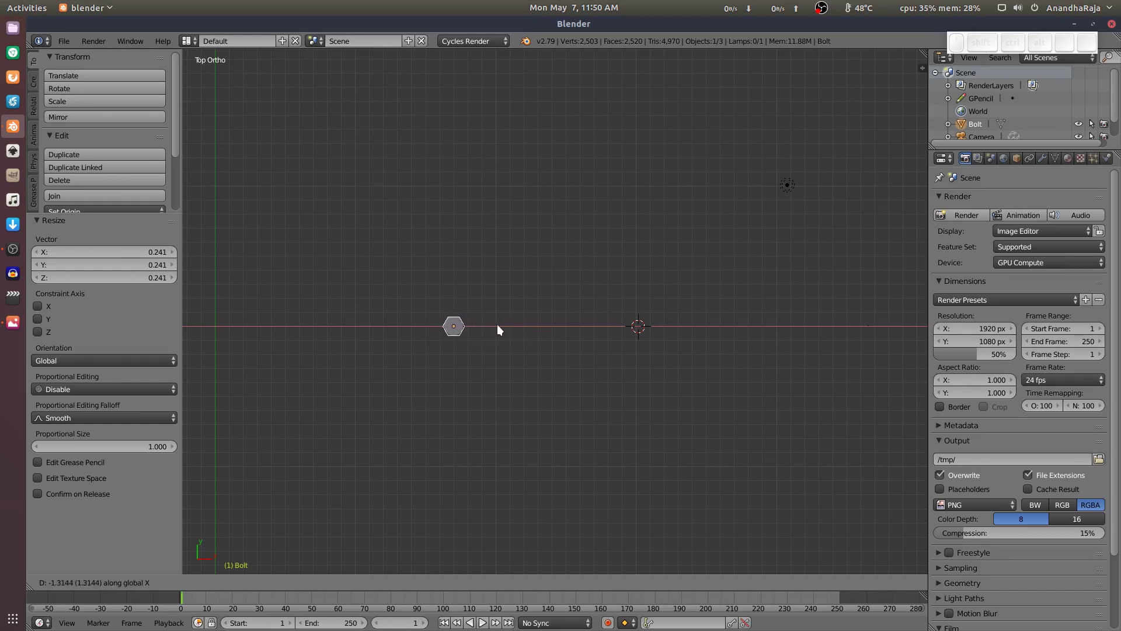
left_click(497, 324)
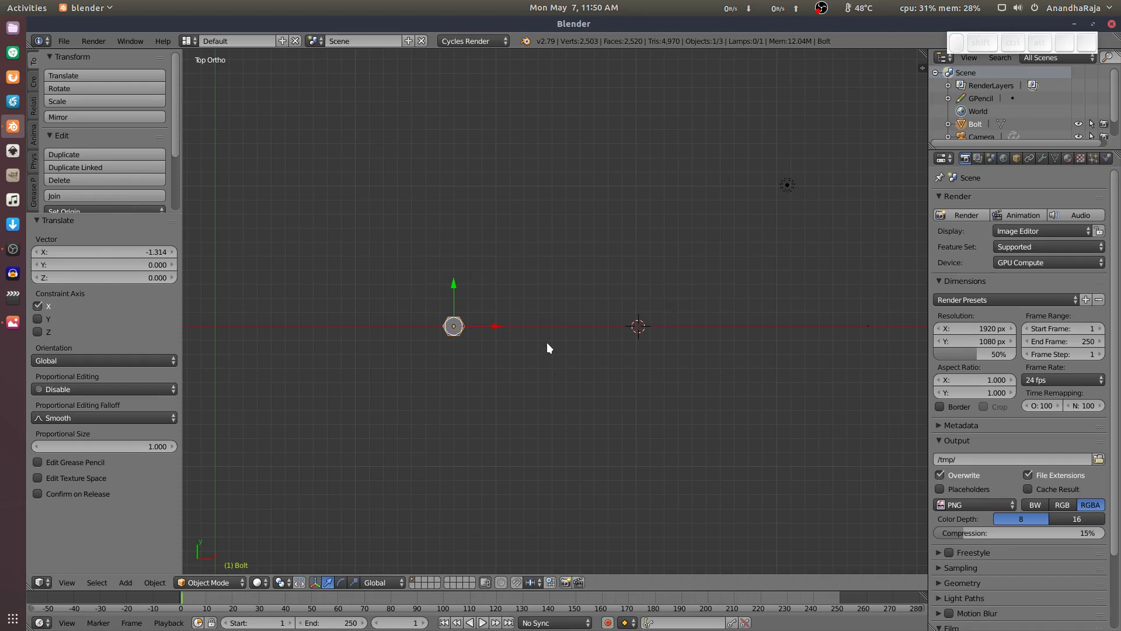
key("shift+a")
Step: Add a cylinder and flatten it along Z to 0.171 into a thin disc
mouse_move(546, 342)
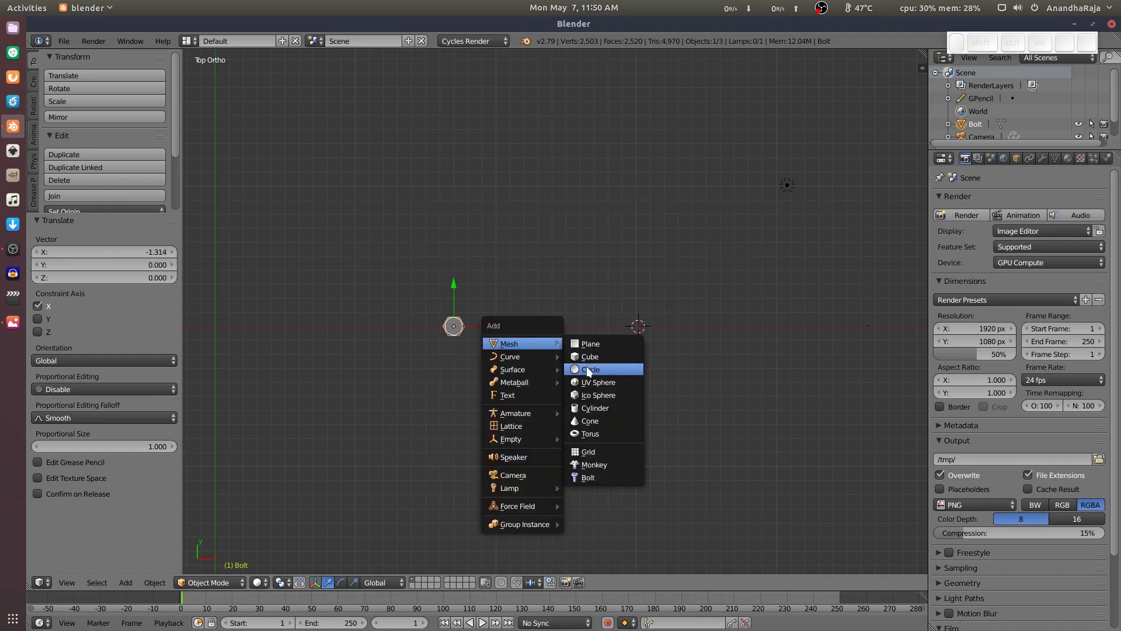
left_click(581, 406)
scroll(733, 371, "down", 1)
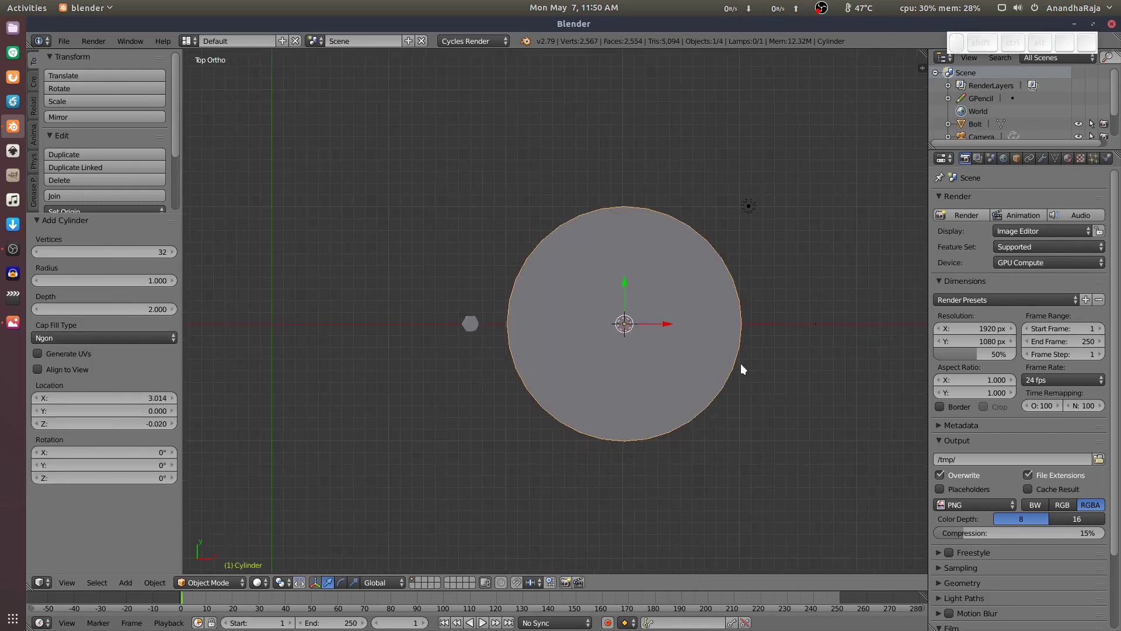
key("KP_1")
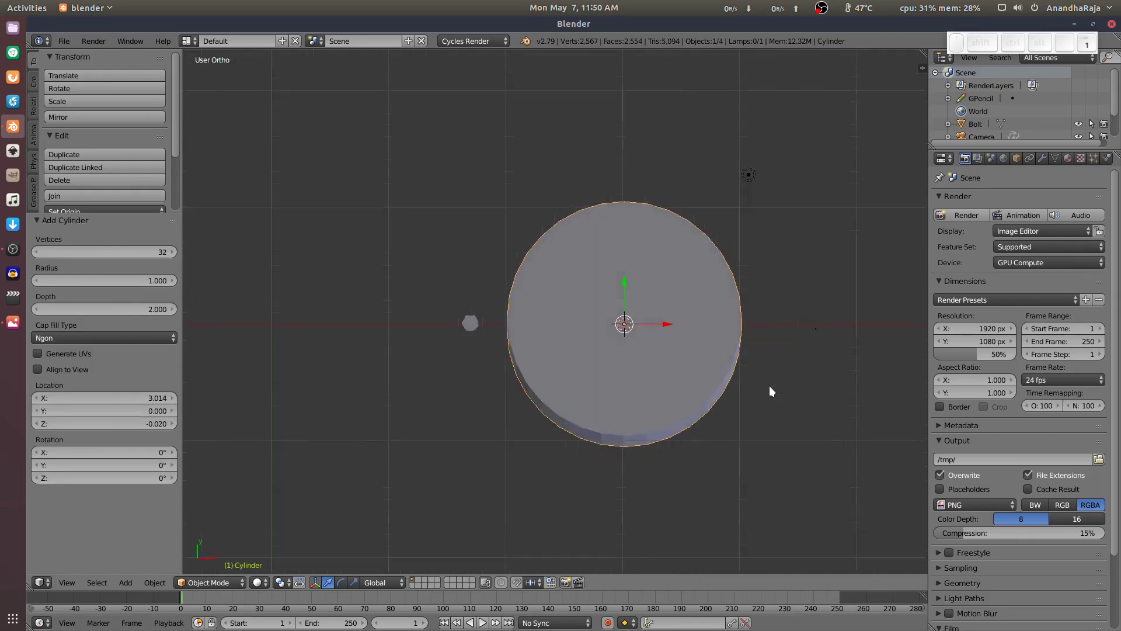
key("s")
key("z")
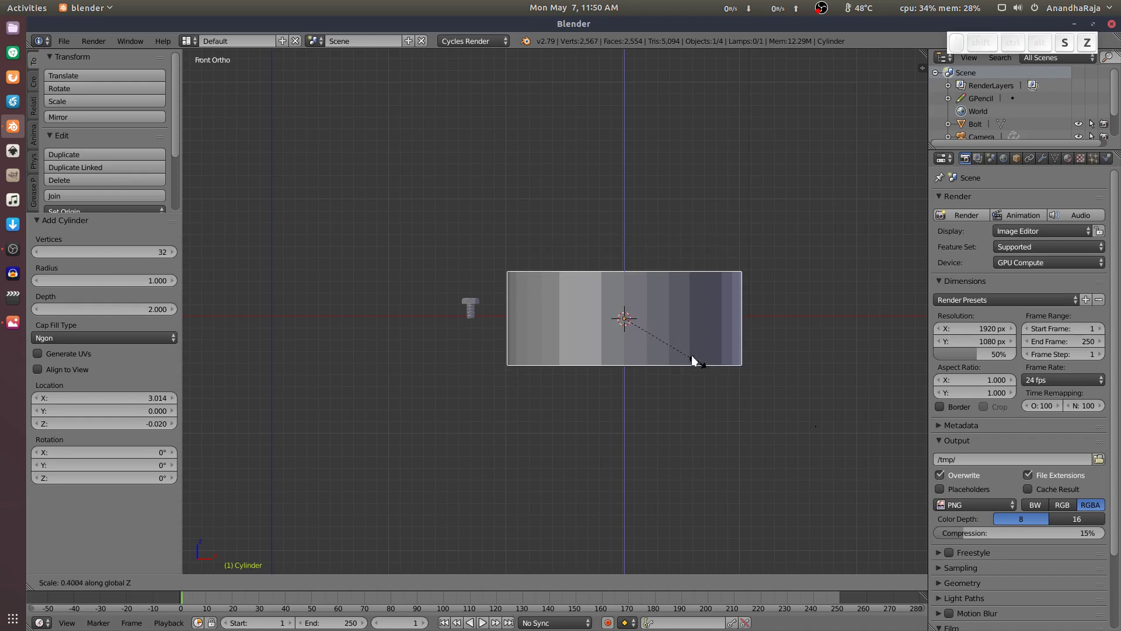
left_click(660, 331)
Step: Move the bolt along X onto the disc, then up onto its top surface
scroll(605, 343, "up", 4)
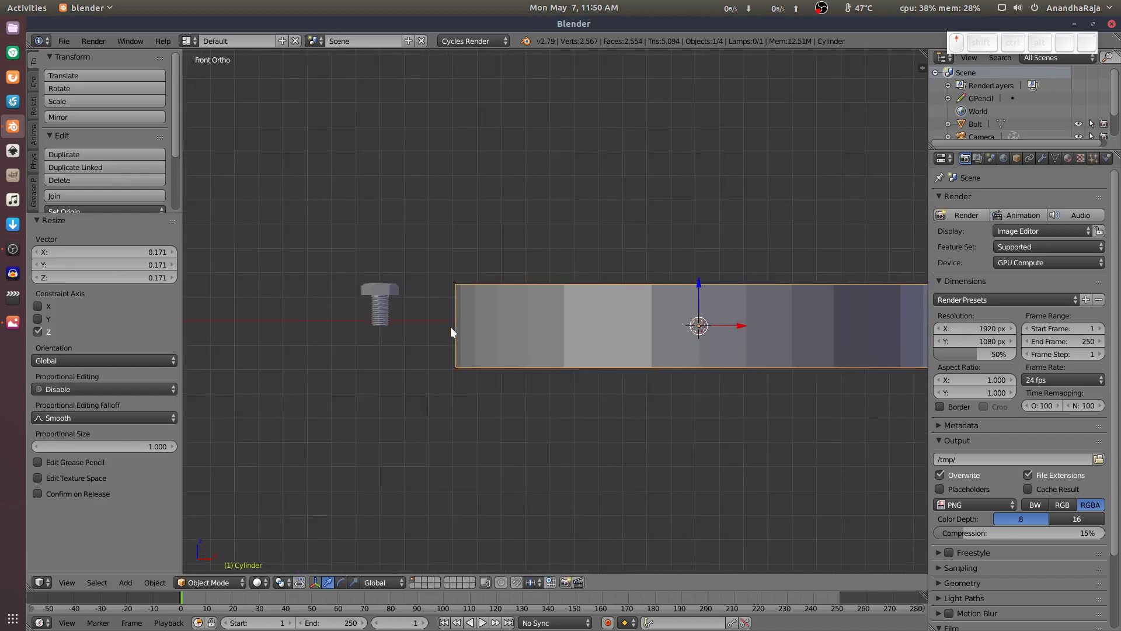
right_click(343, 321)
left_click_drag(388, 330, 494, 283)
left_click_drag(494, 282, 494, 271)
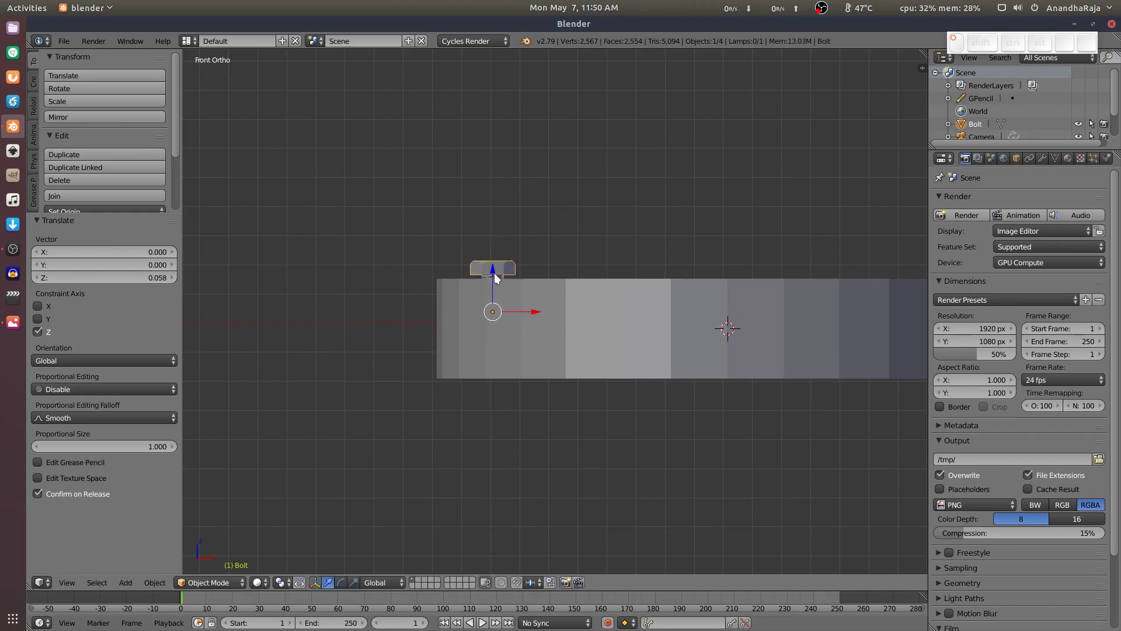
Step: Resize the bolt to a final 0.895 scale and raise it slightly along Z onto the disc
key("s")
left_click(698, 177)
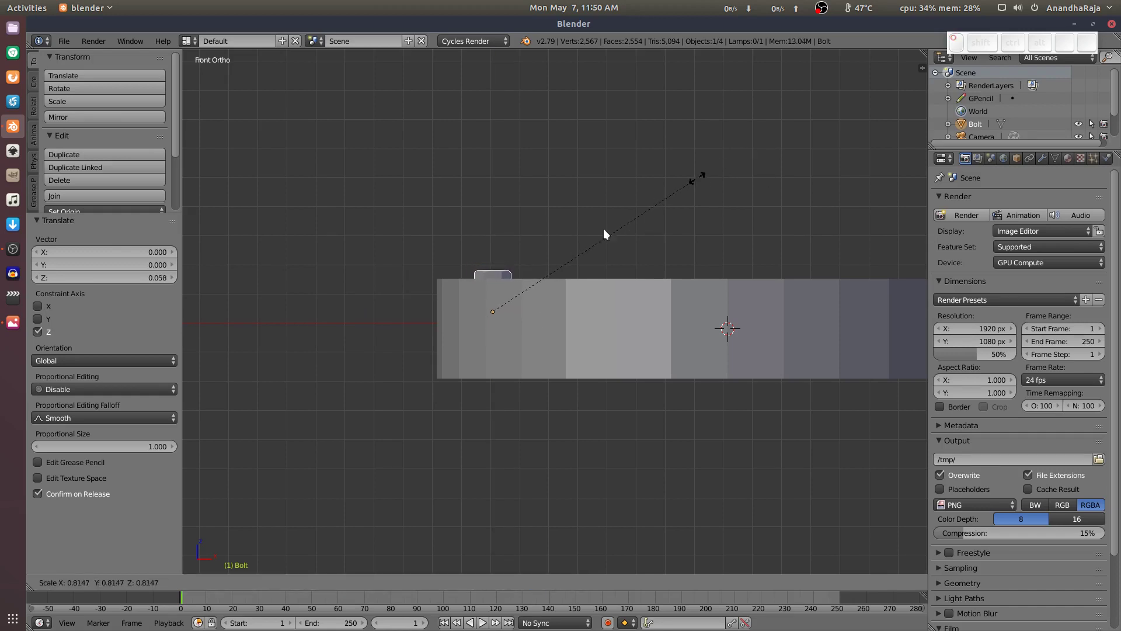
scroll(596, 257, "up", 2)
middle_click_drag(587, 278, 701, 289)
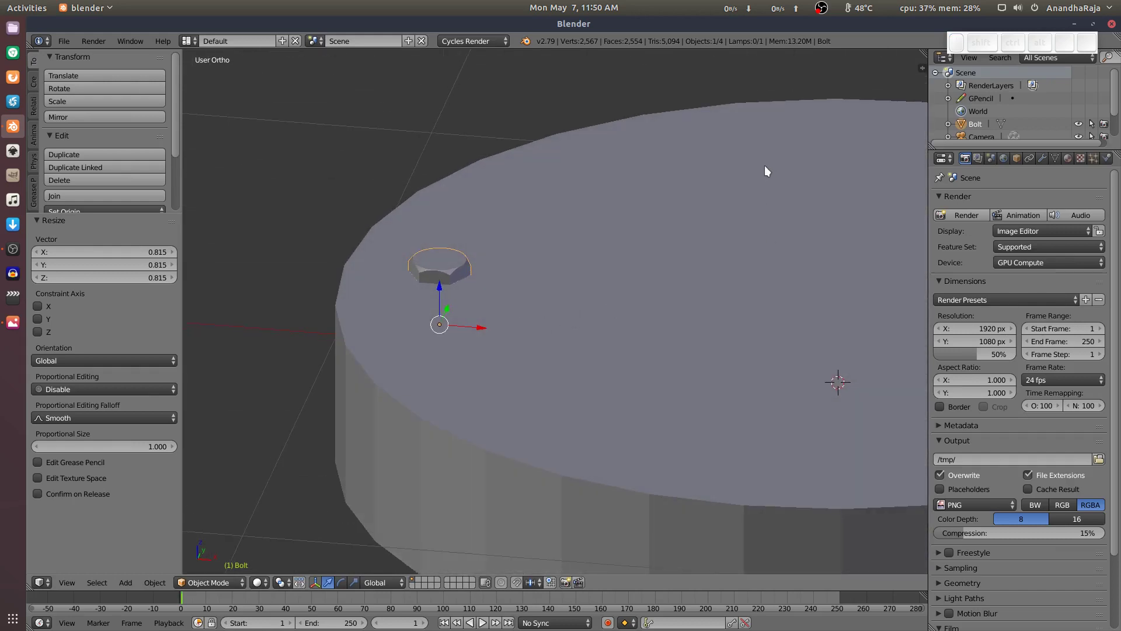
key("s")
left_click(437, 286)
left_click_drag(436, 292, 446, 266)
key("s")
left_click(680, 129)
Step: Switch to top view centred on the disc and enter Edit Mode on the bolt
key("KP_7")
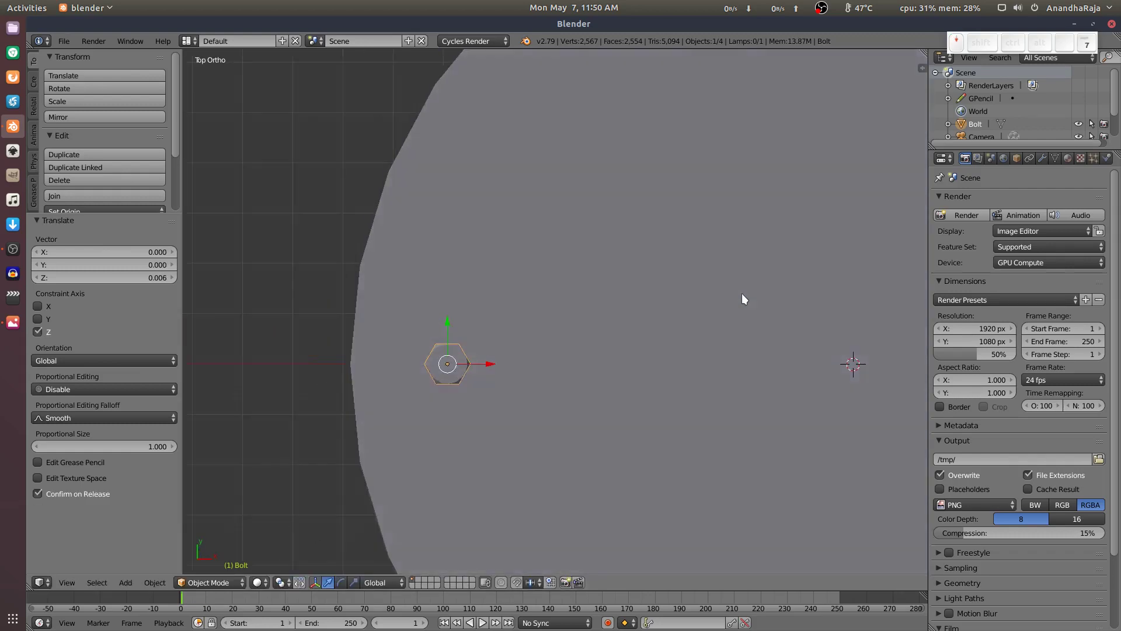
middle_click_drag(759, 338, 644, 327, "shift")
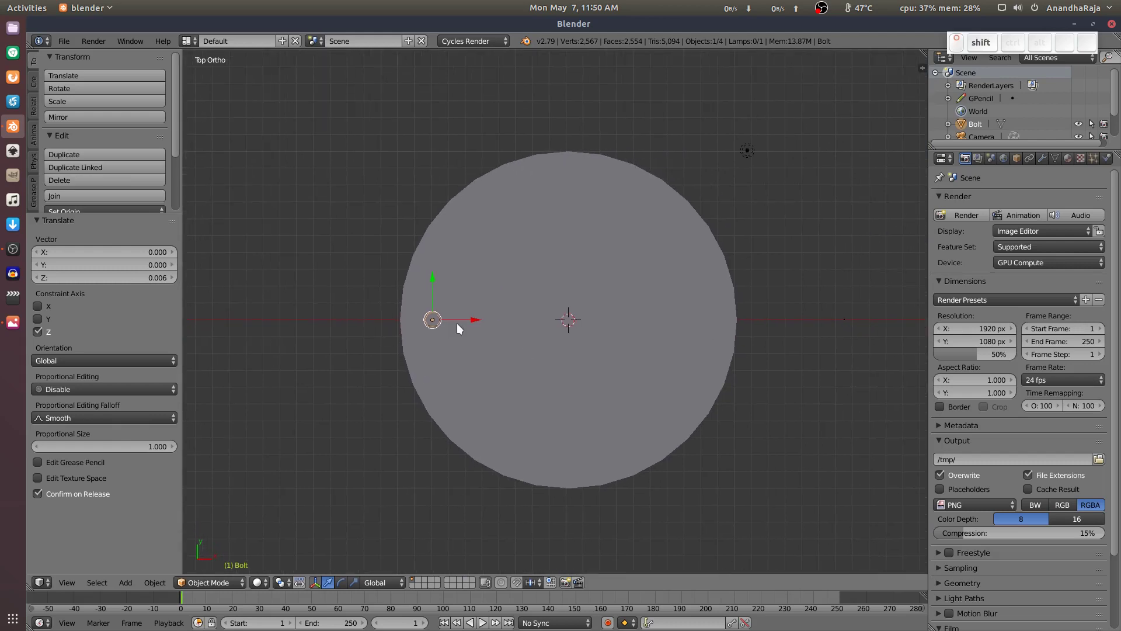
scroll(478, 323, "up", 3)
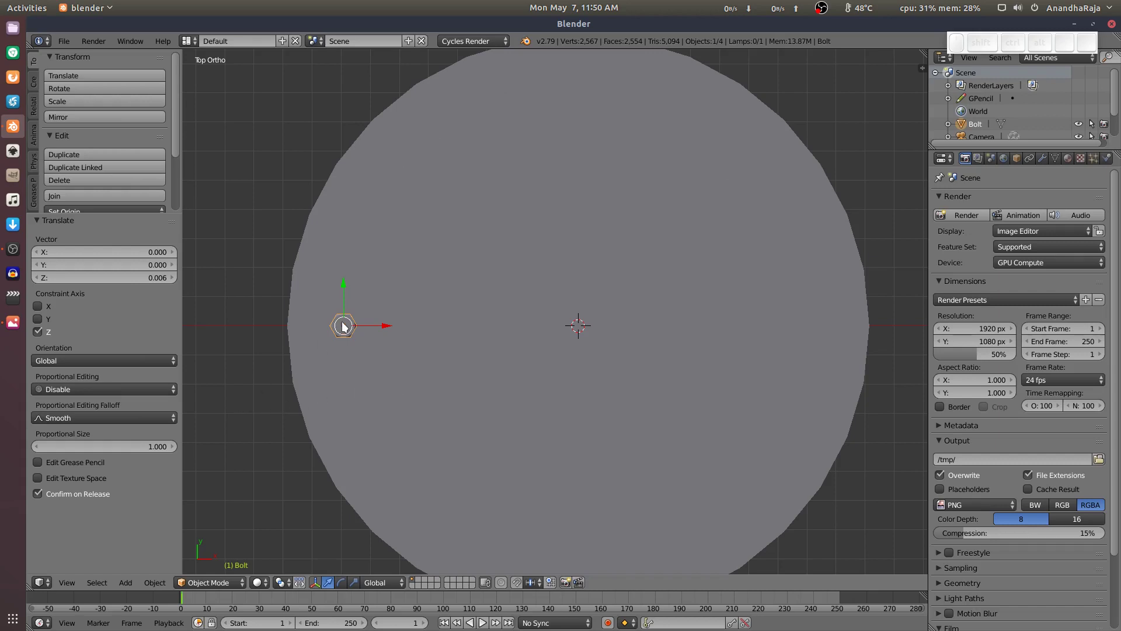
key("Tab")
Step: Spin the bolt mesh 180° in 9 steps across the disc top, checking it in wireframe
middle_click_drag(505, 348, 541, 251)
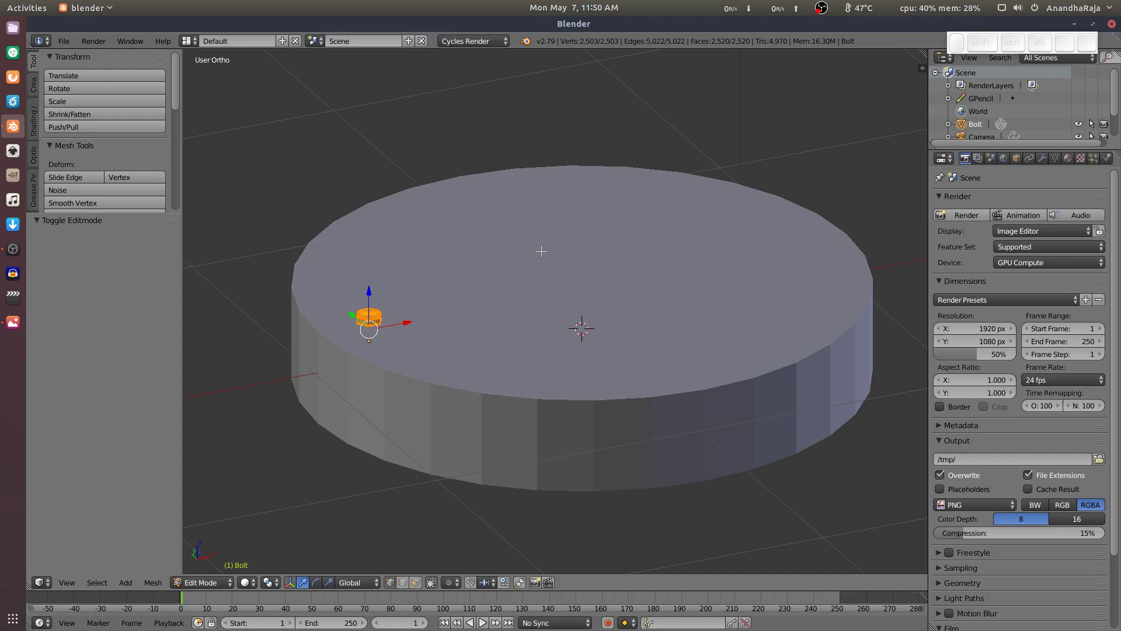
key("KP_7")
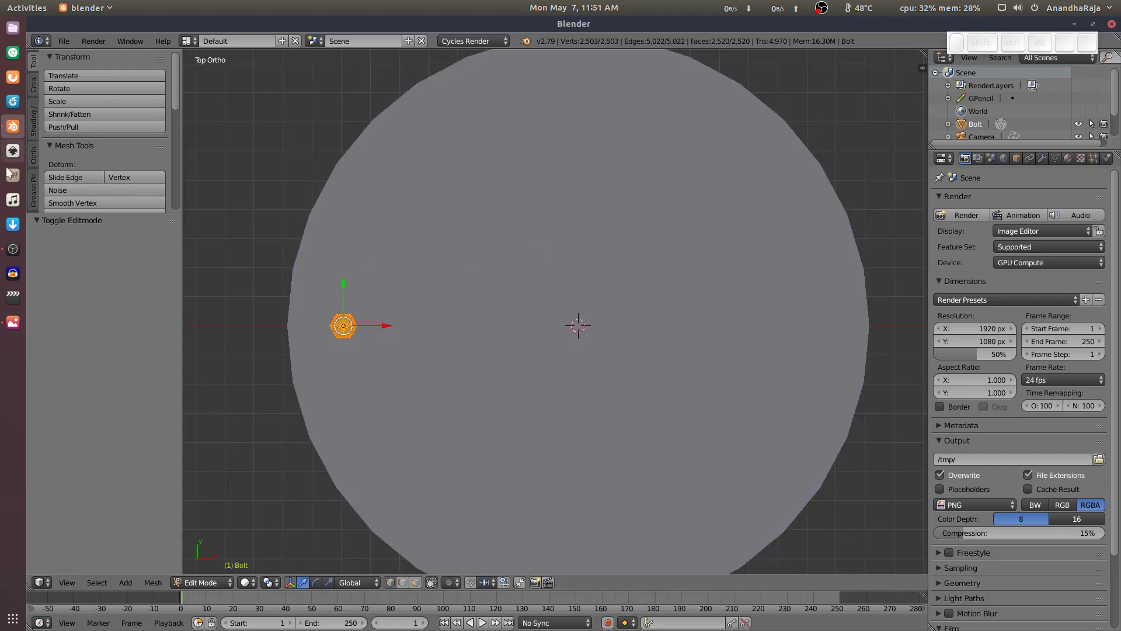
left_click_drag(70, 216, 71, 408)
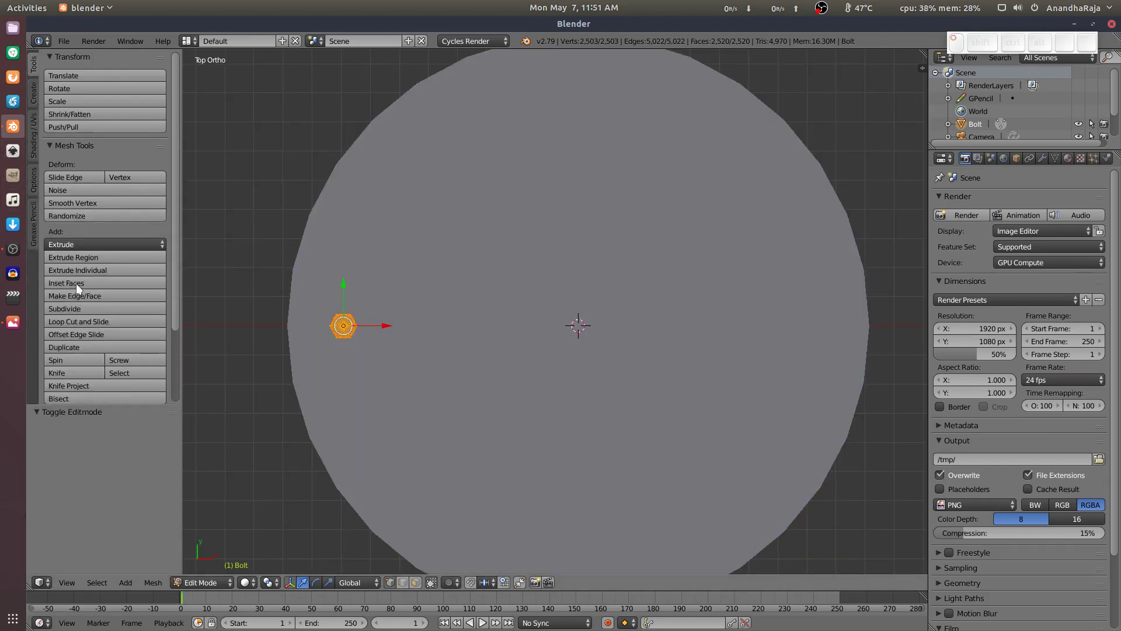
scroll(100, 310, "down", 3)
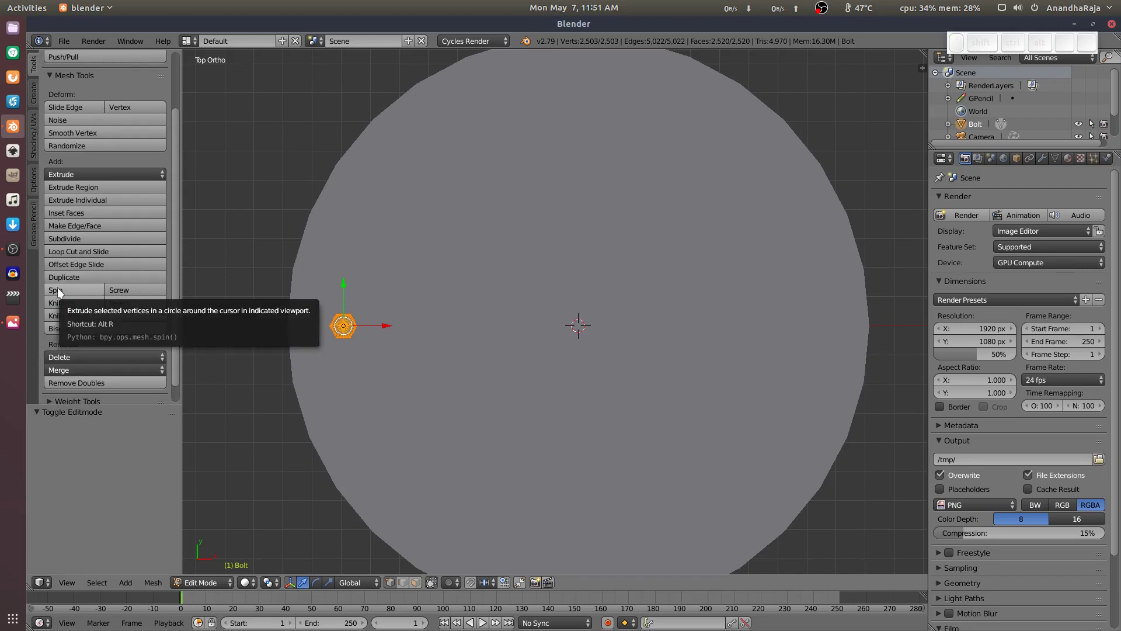
left_click(57, 287)
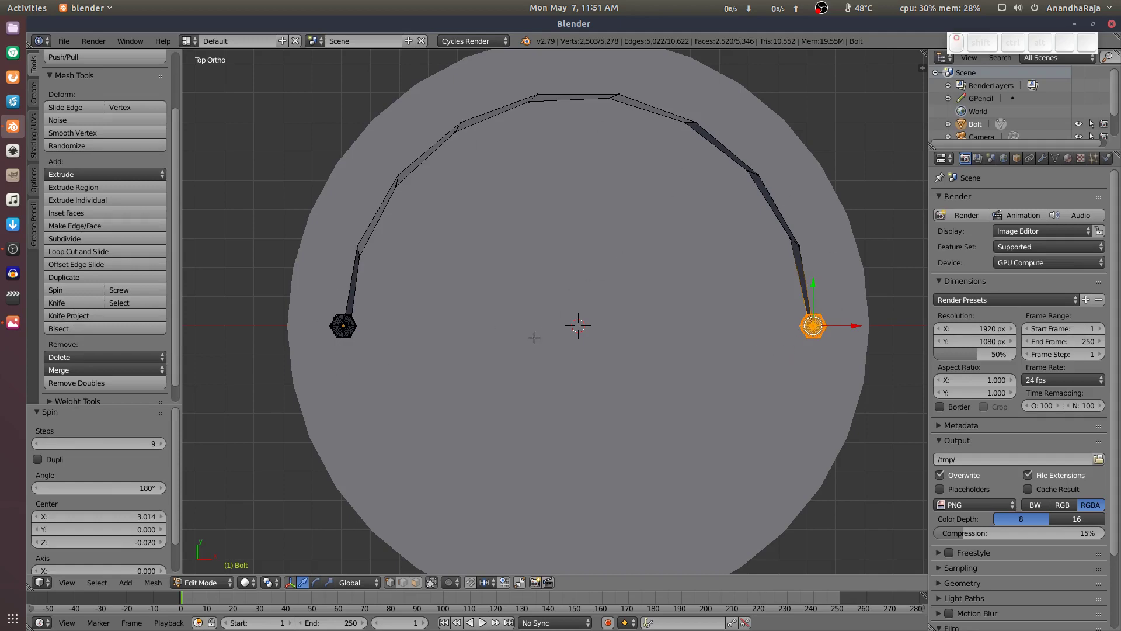
middle_click_drag(533, 337, 416, 340)
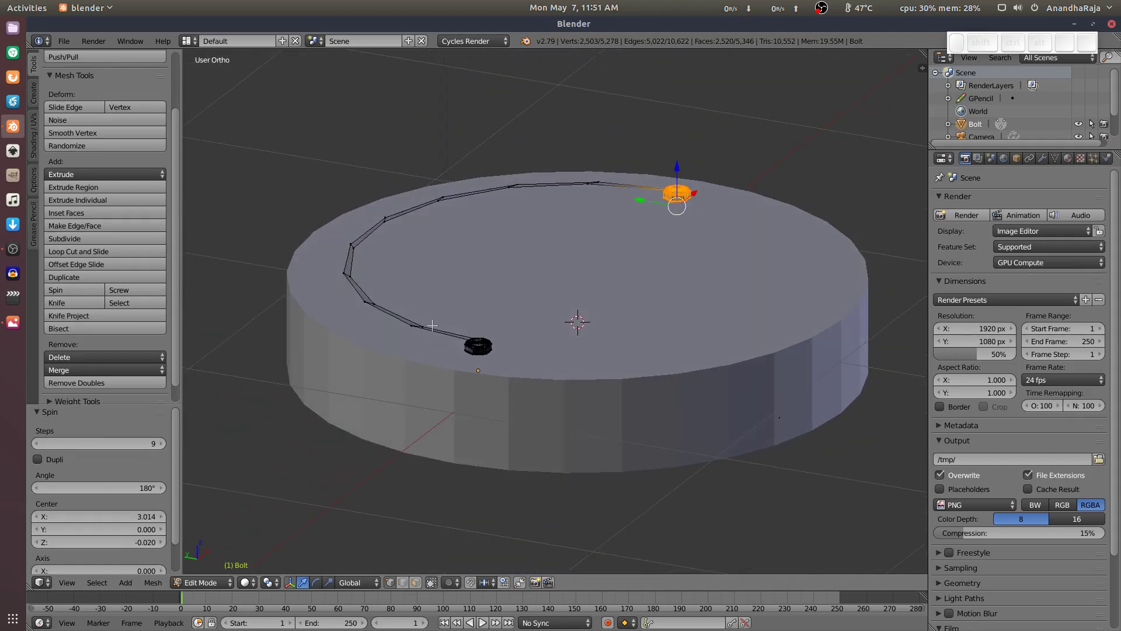
key("z")
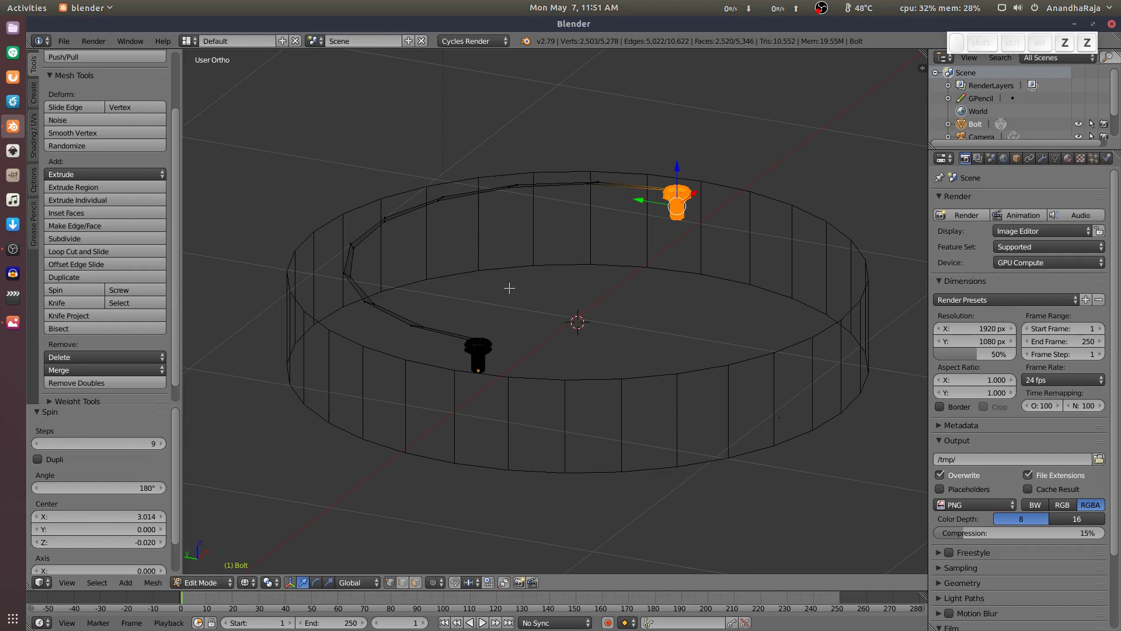
key("z")
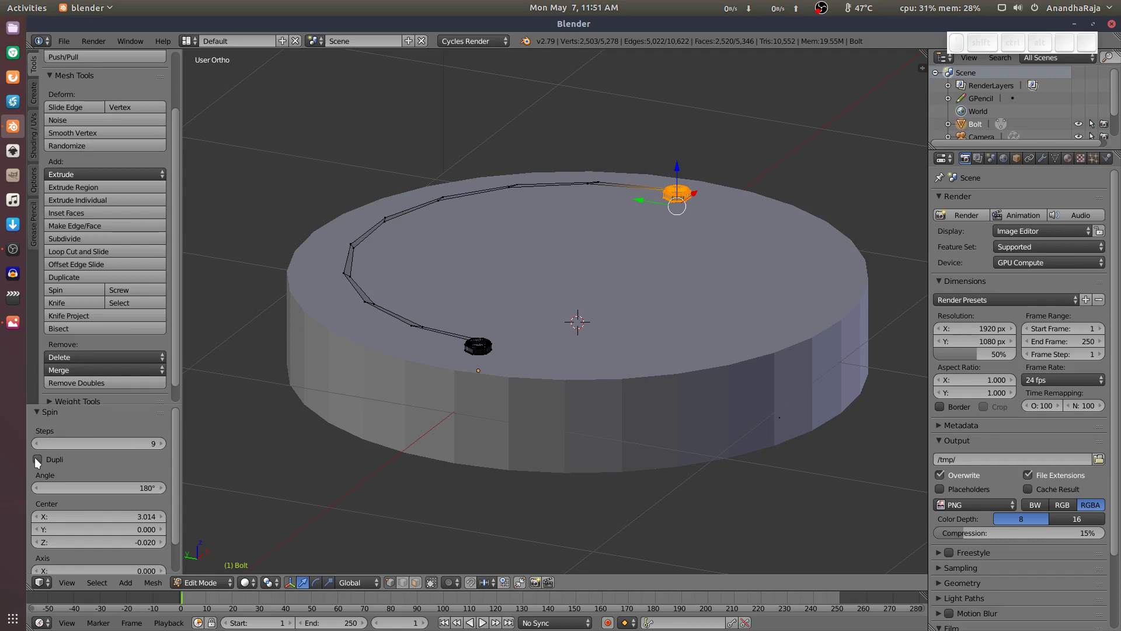
Step: Make the spin create bolt duplicates, in wireframe, with 11 steps over a full 360° angle
left_click(53, 460)
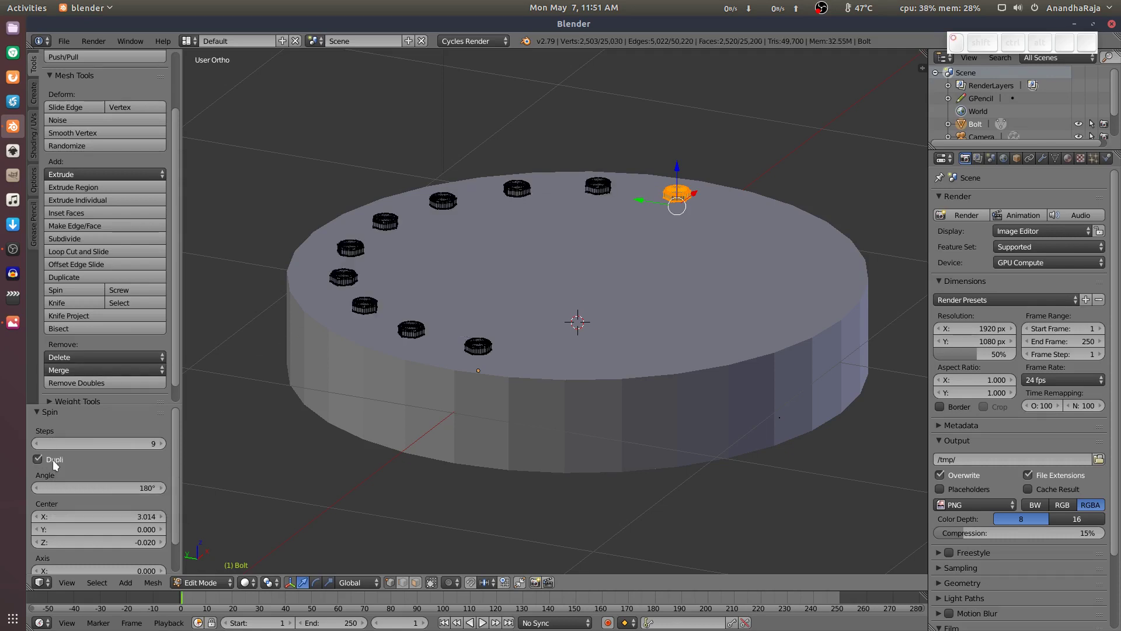
key("z")
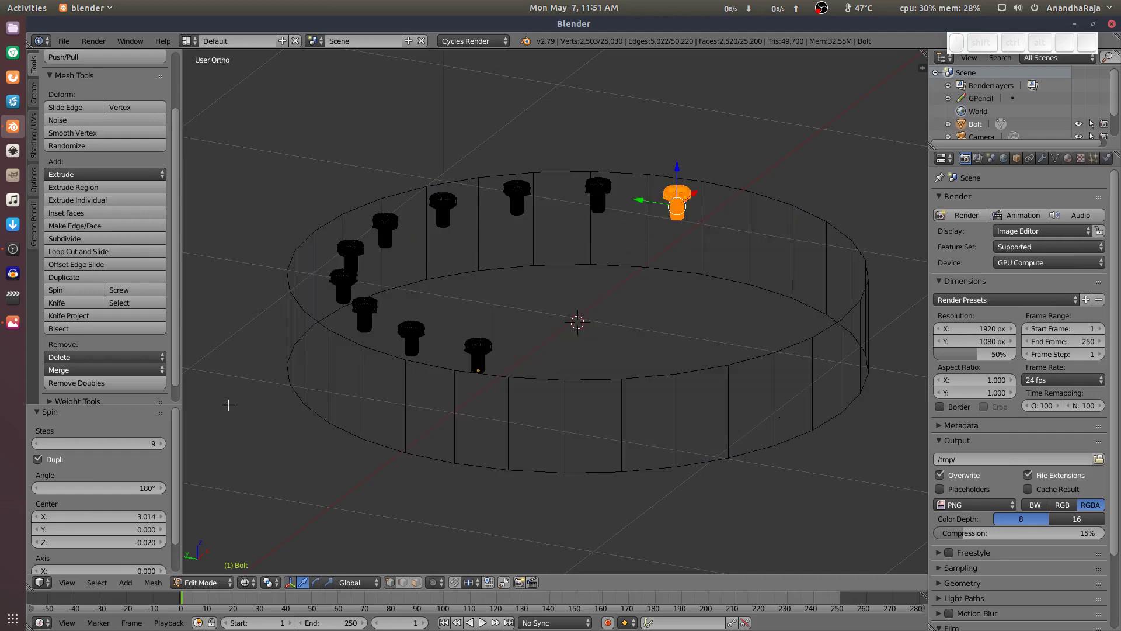
left_click(161, 443)
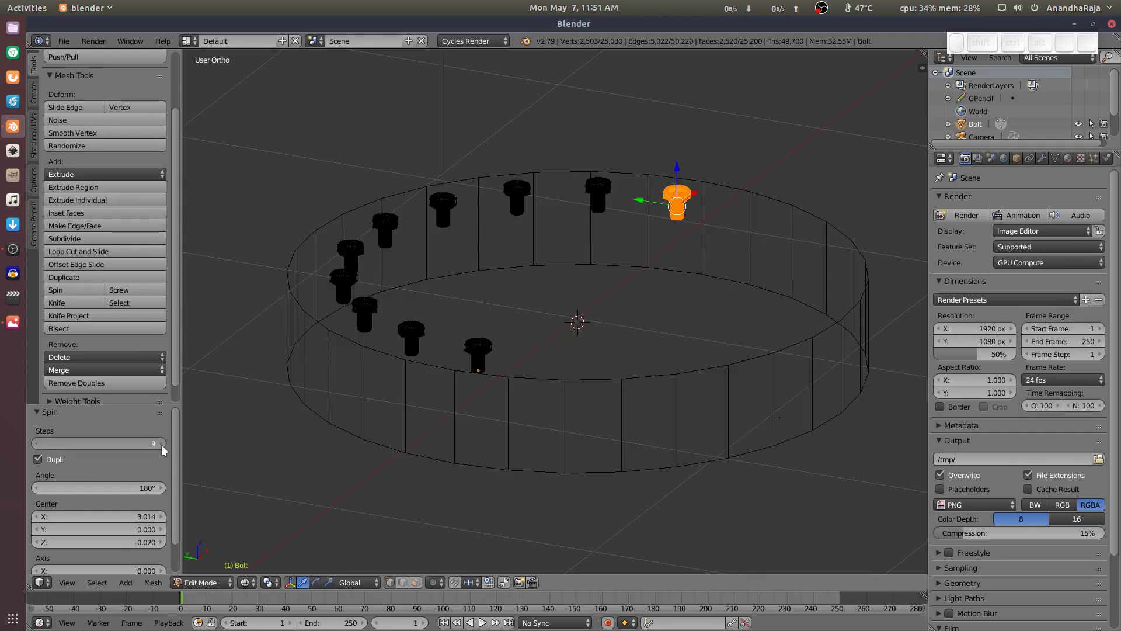
left_click(161, 444)
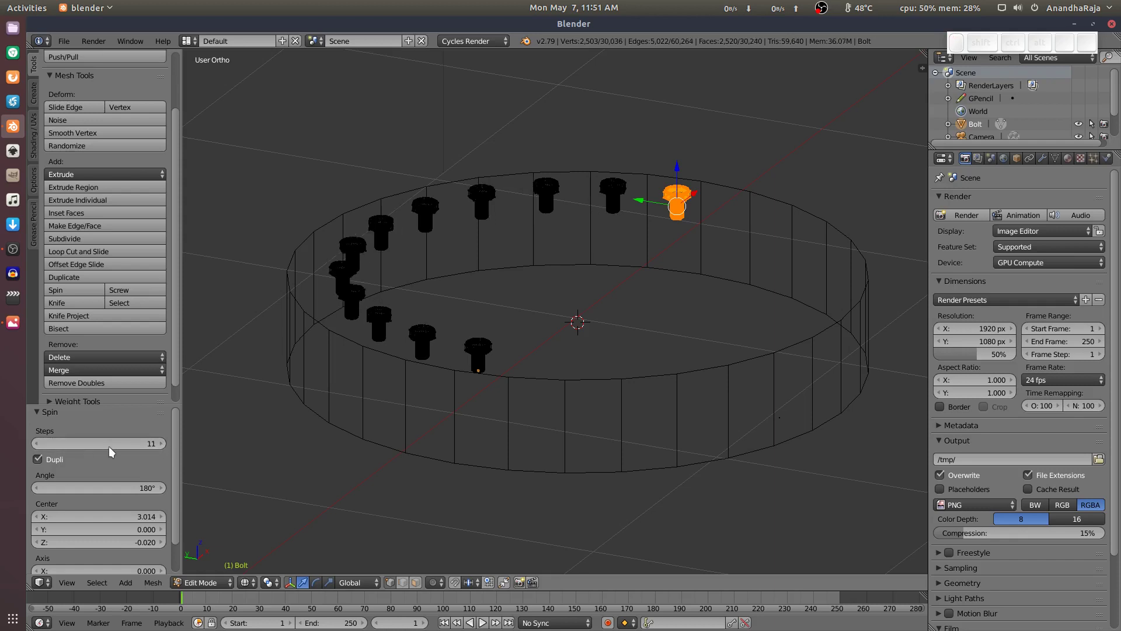
left_click(118, 487)
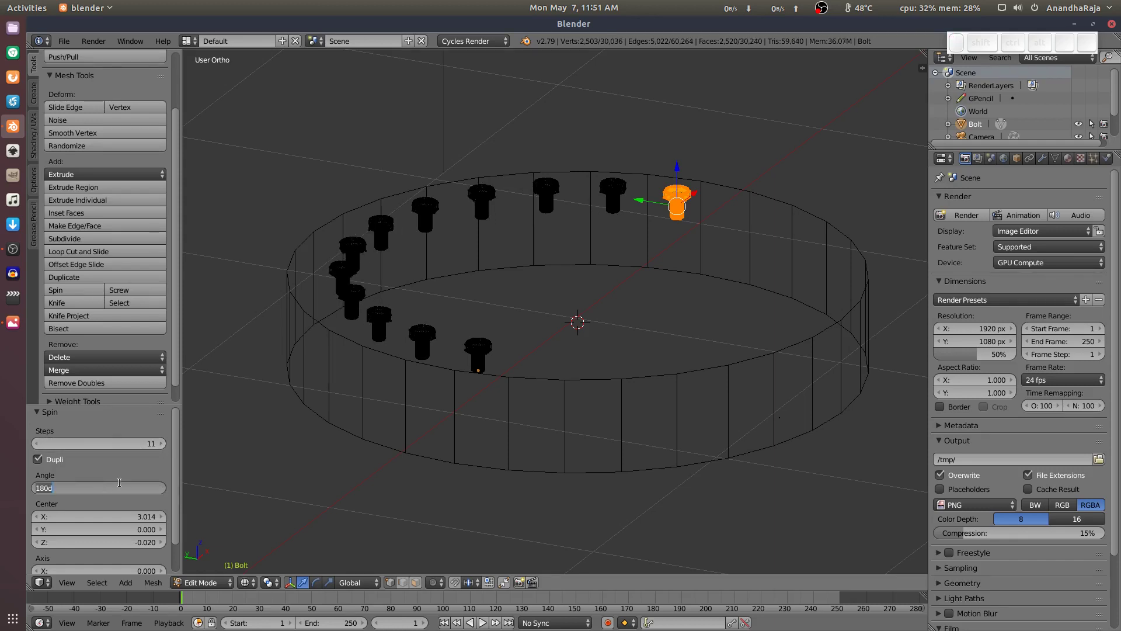
type("360")
key("Return")
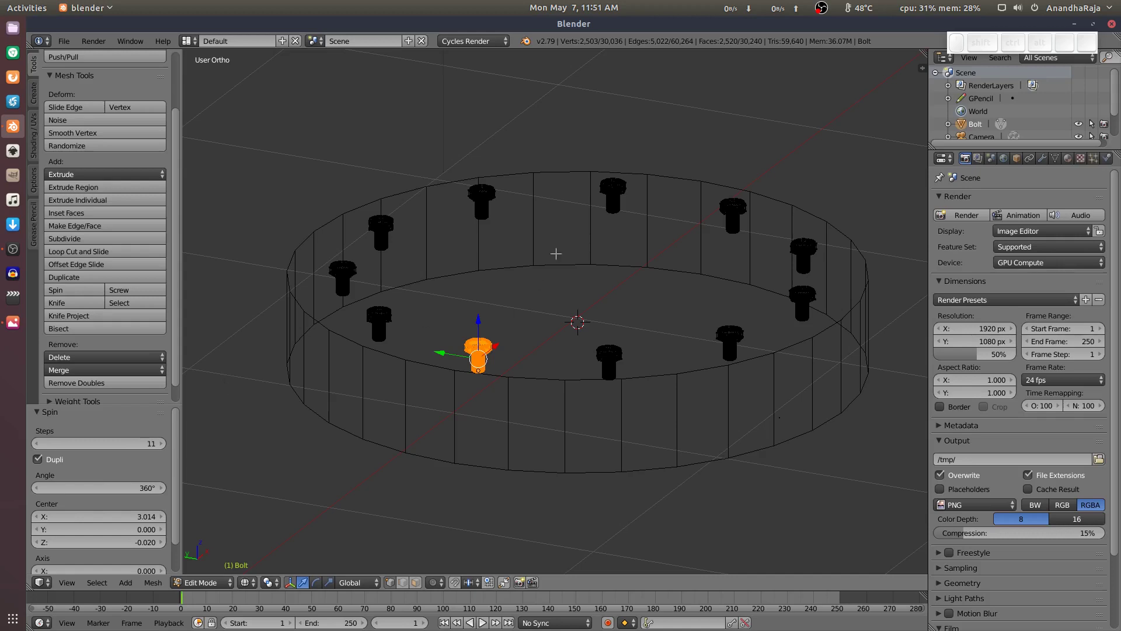
Step: View the bolt ring from directly above, then try duplicating the bolt and cancel the move
key("KP_7")
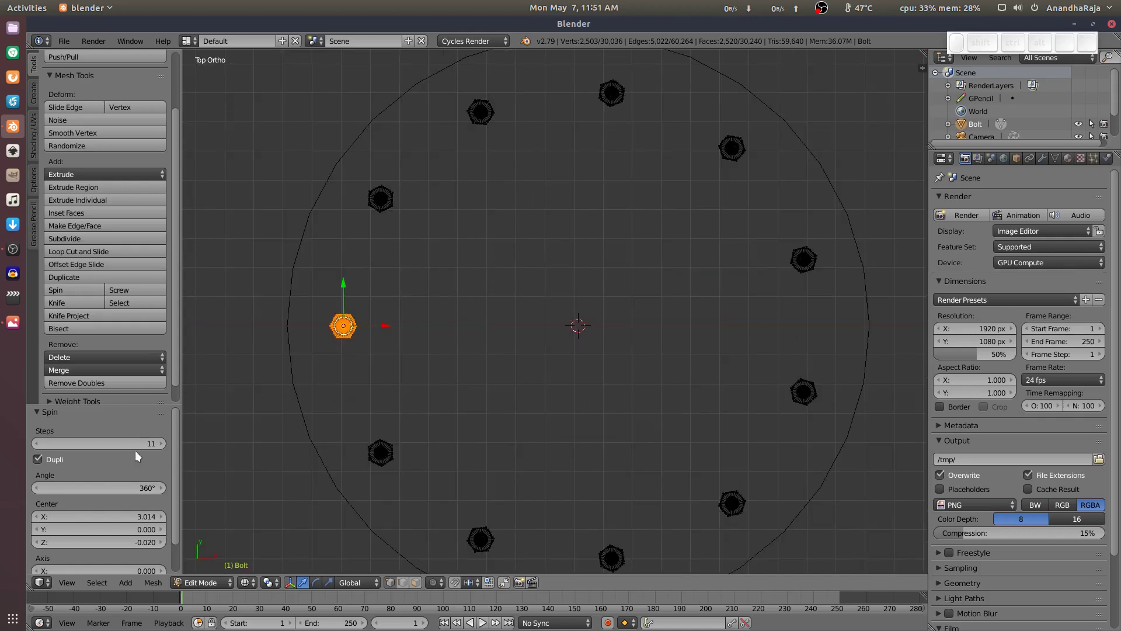
scroll(135, 450, "up", 3, "ctrl")
scroll(360, 277, "up", 1)
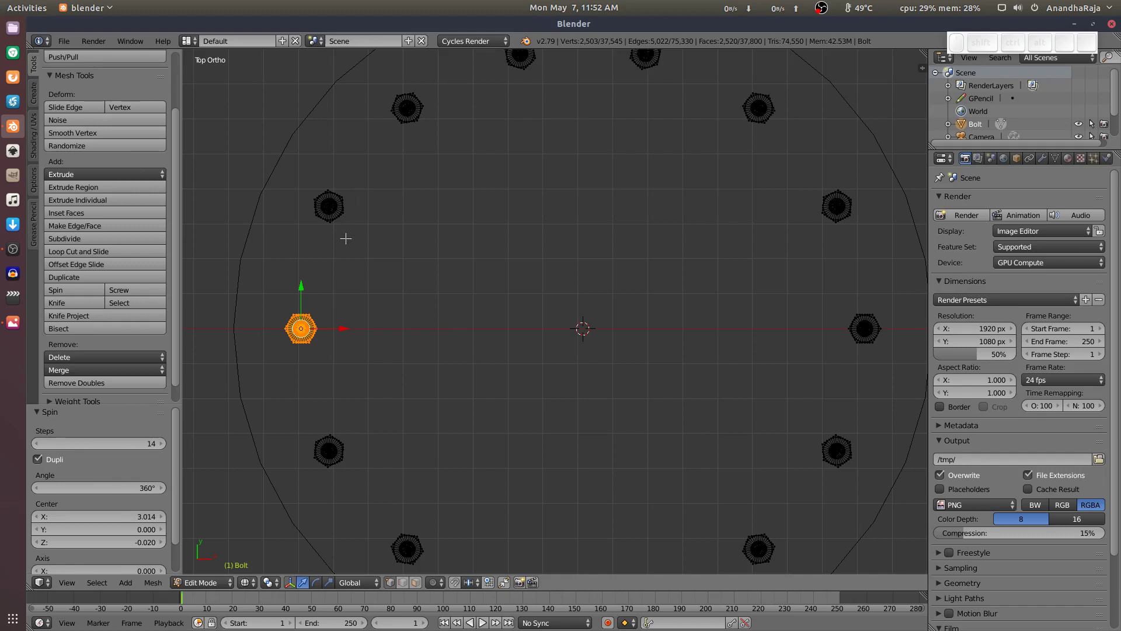
key("shift+d")
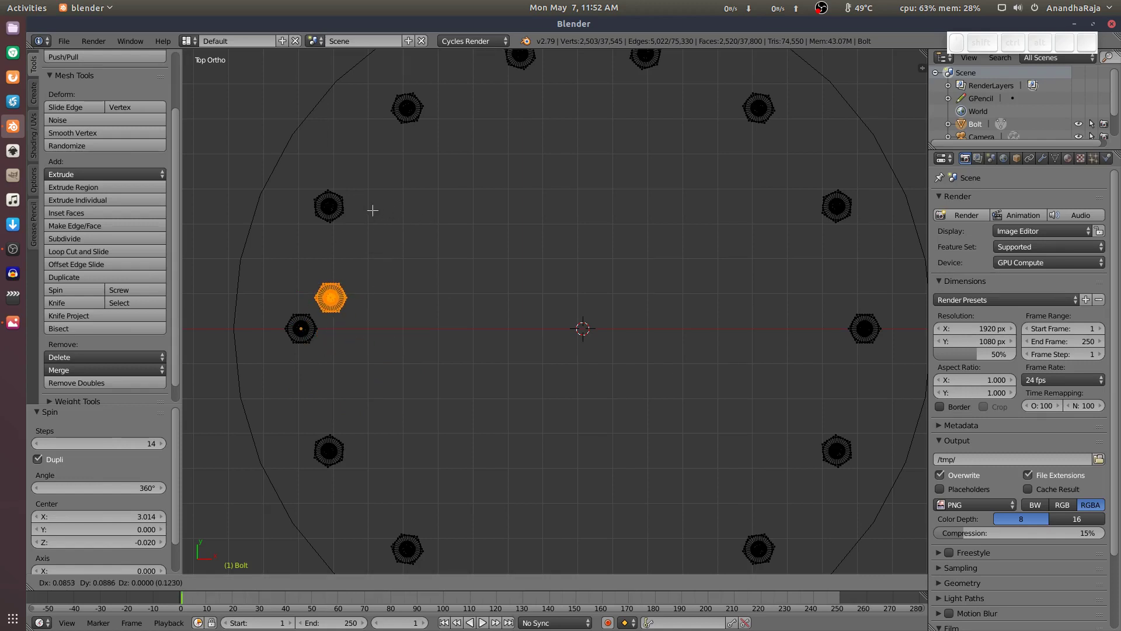
key("Escape")
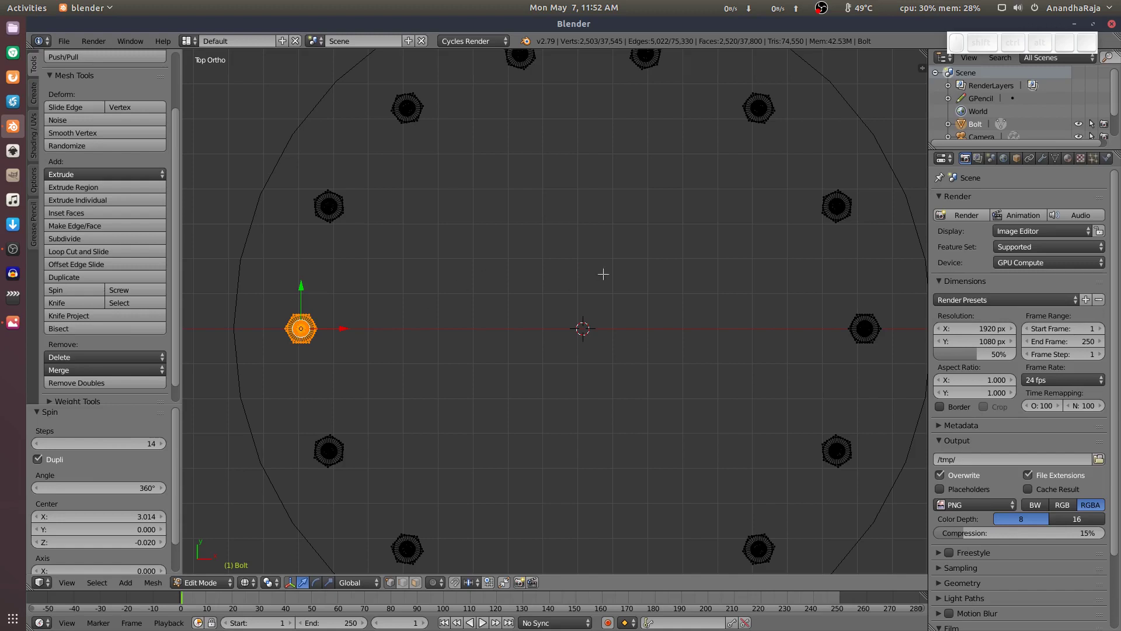
Step: Return the Bolt to object mode in solid shading and orbit to see the finished disc
scroll(607, 275, "down", 3)
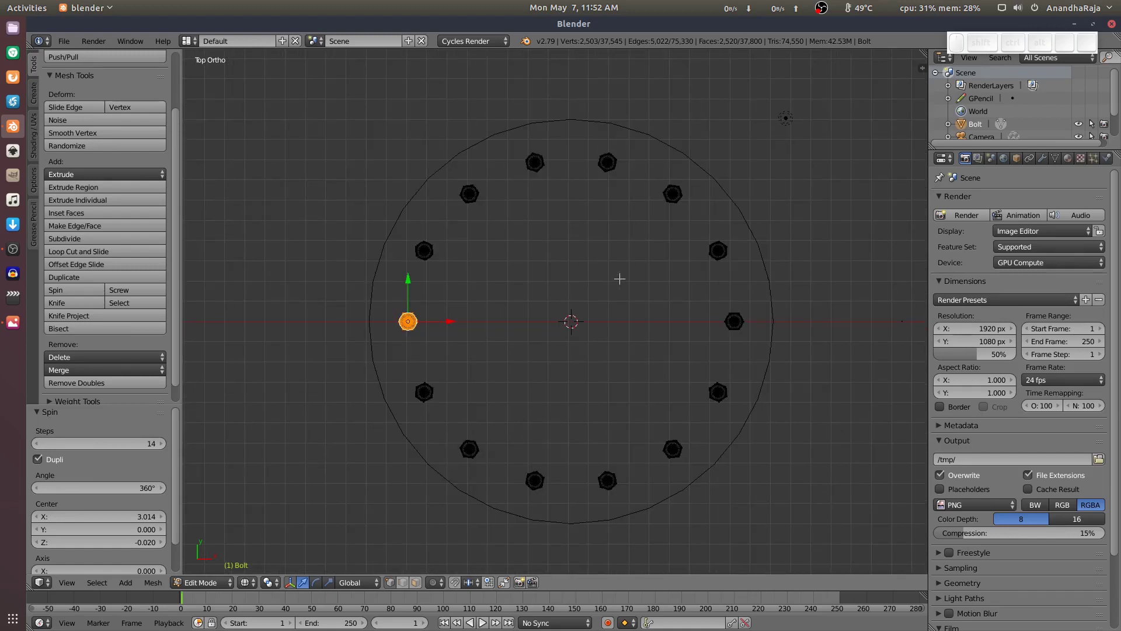
key("Tab")
key("z")
middle_click_drag(619, 279, 650, 287)
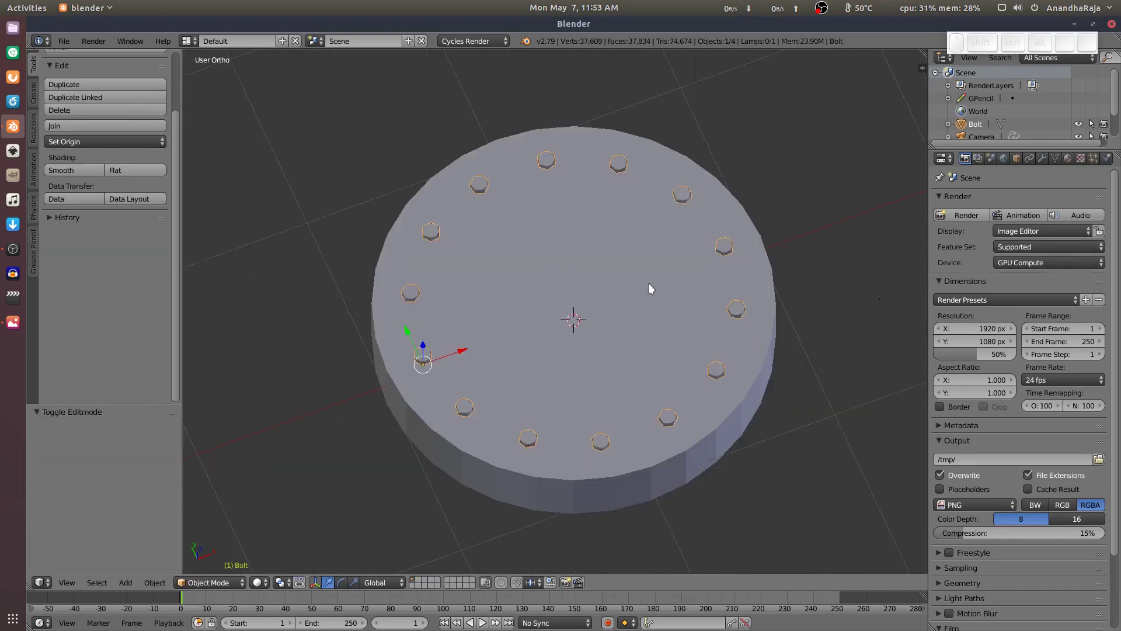